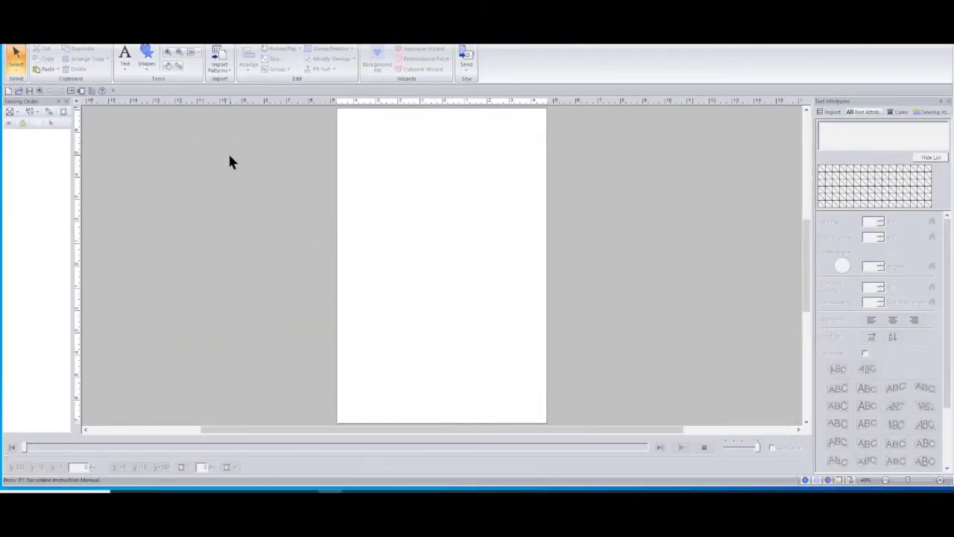
# Show the Design Library's Quilt category in the Import pane.
pyautogui.click(833, 111)
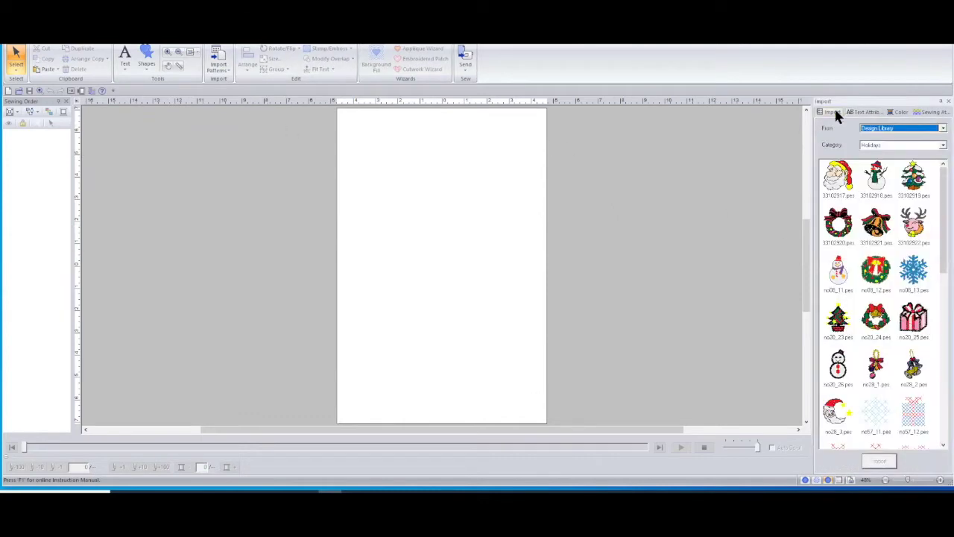
pyautogui.click(878, 130)
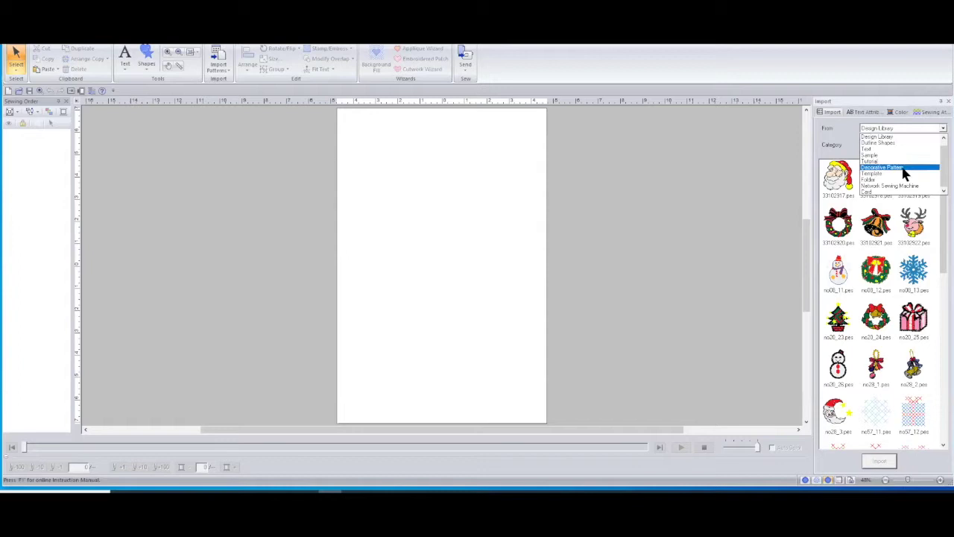
pyautogui.click(902, 138)
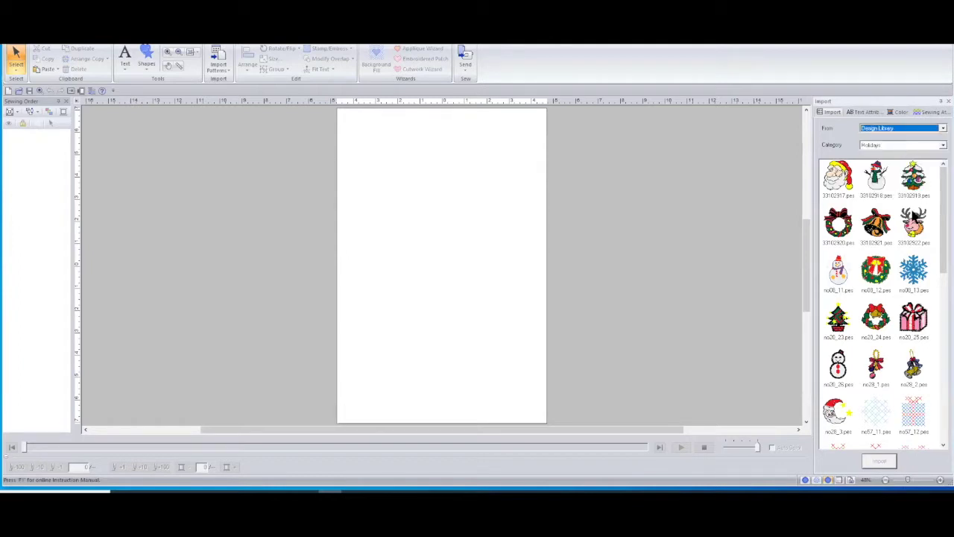
pyautogui.click(900, 143)
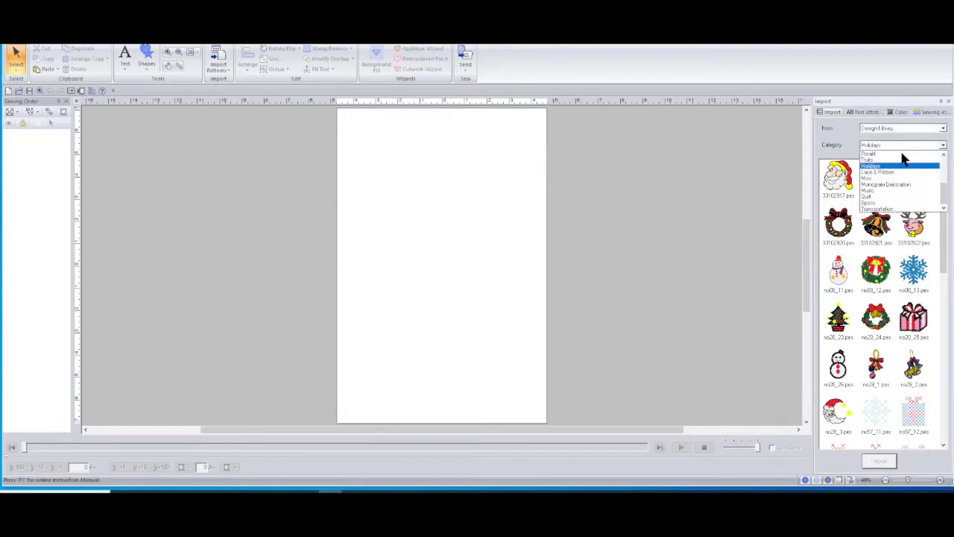
pyautogui.click(896, 197)
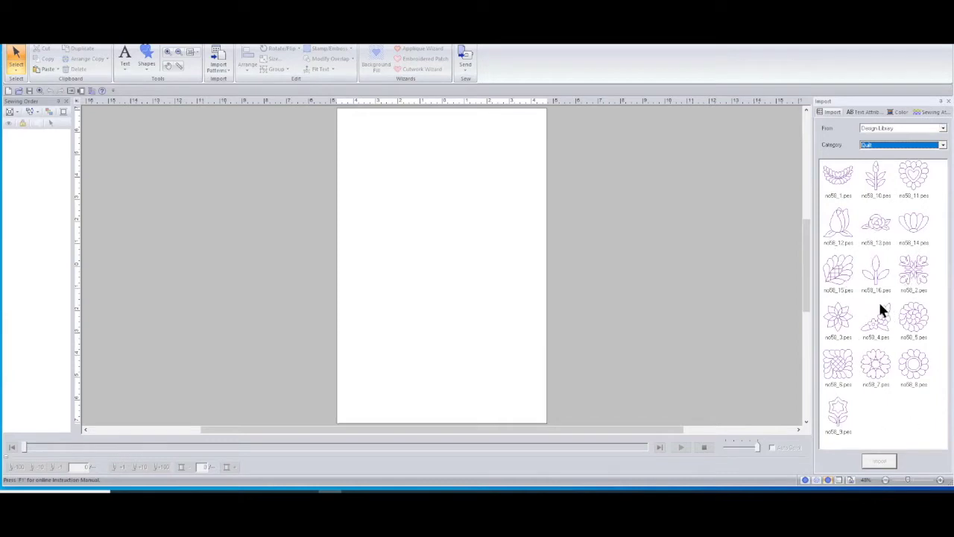
# Import the heart-and-petals design no58_11.pes onto the page centre.
pyautogui.click(921, 187)
pyautogui.click(877, 462)
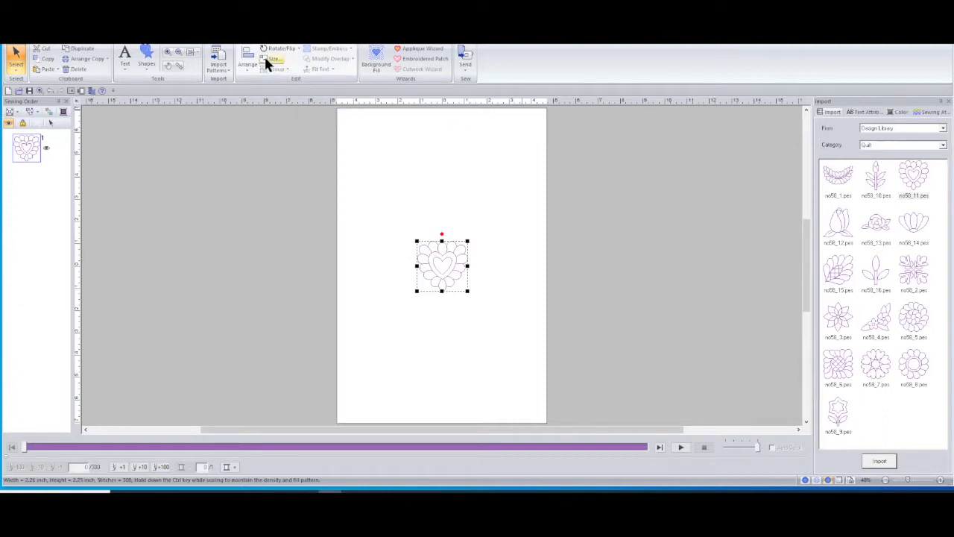
# Preview the heart motif at 10 inches wide, keeping density and fill pattern.
pyautogui.click(266, 58)
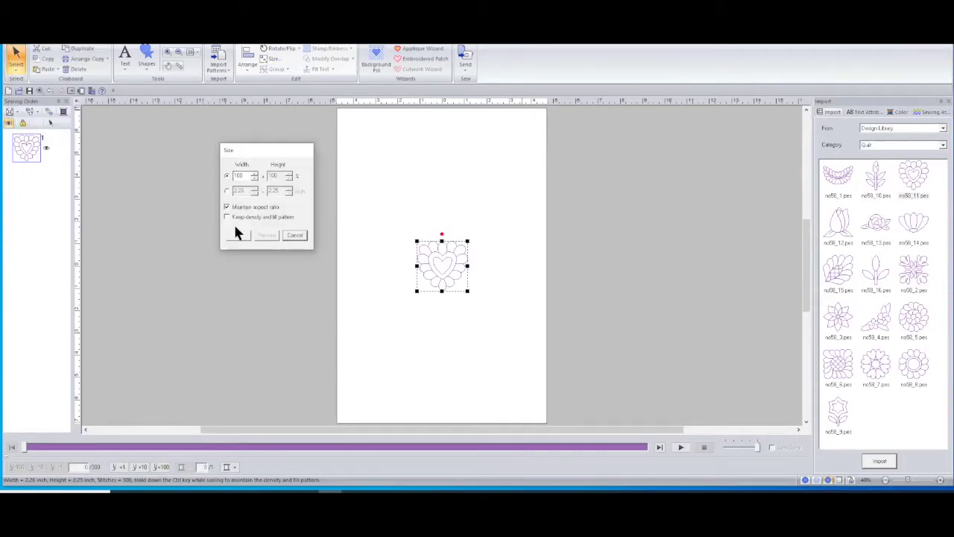
pyautogui.click(237, 216)
pyautogui.click(226, 190)
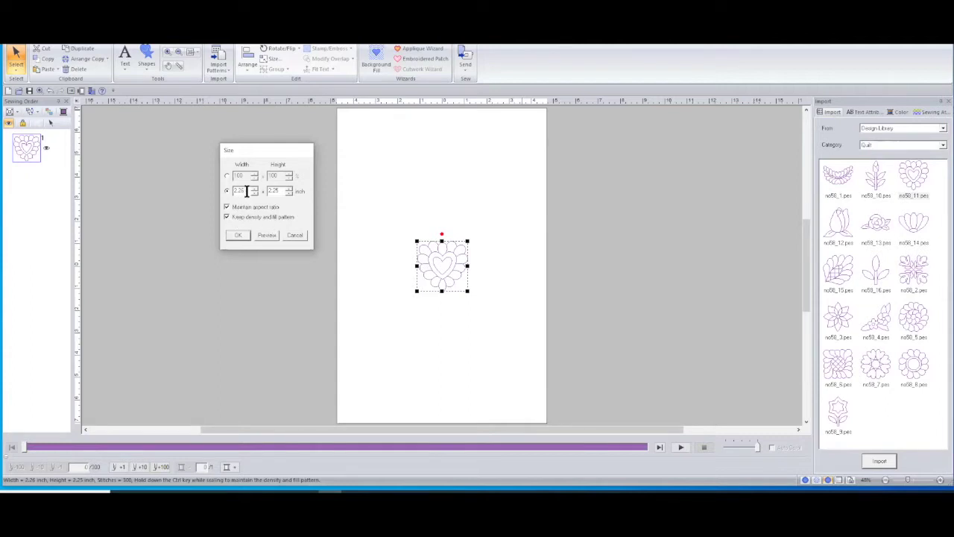
pyautogui.moveTo(241, 192); pyautogui.dragTo(228, 193)
pyautogui.write('10')
pyautogui.click(263, 234)
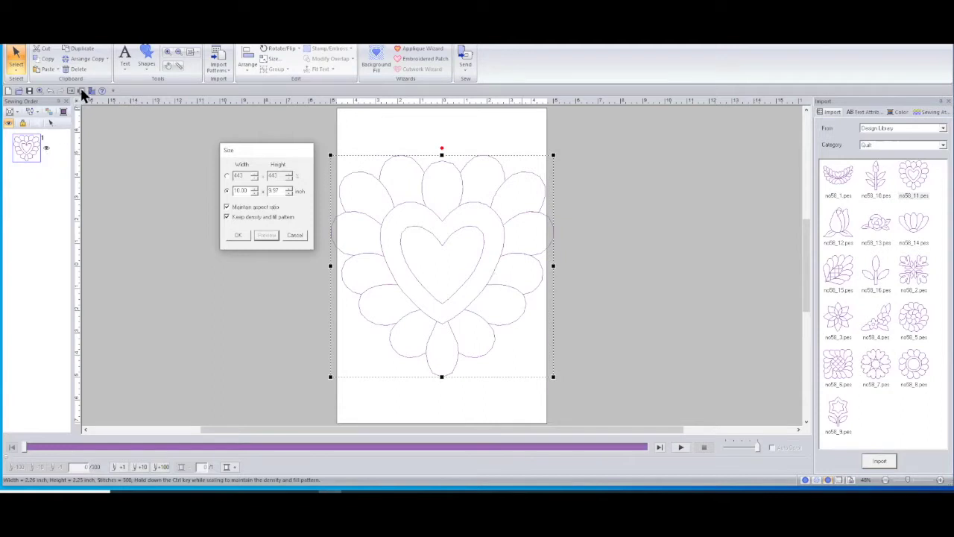
# Apply the 10-inch size and set the hoop to 10-5/8" x 10-5/8" Quilt Frame L.
pyautogui.click(238, 236)
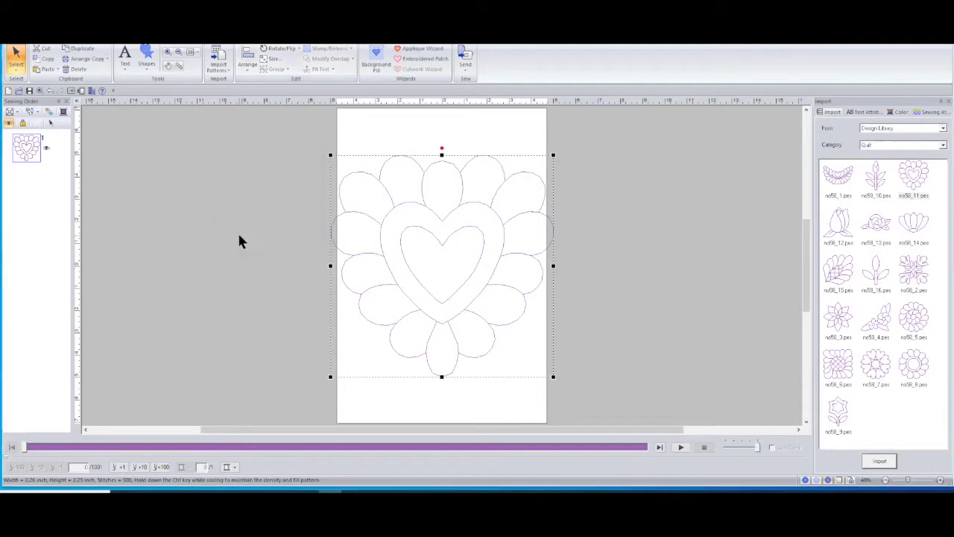
pyautogui.click(80, 90)
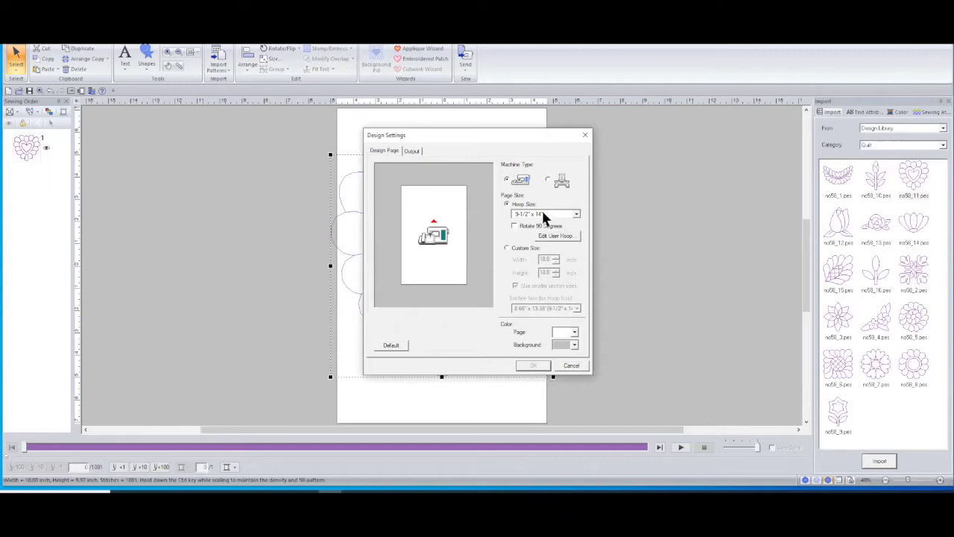
pyautogui.click(543, 214)
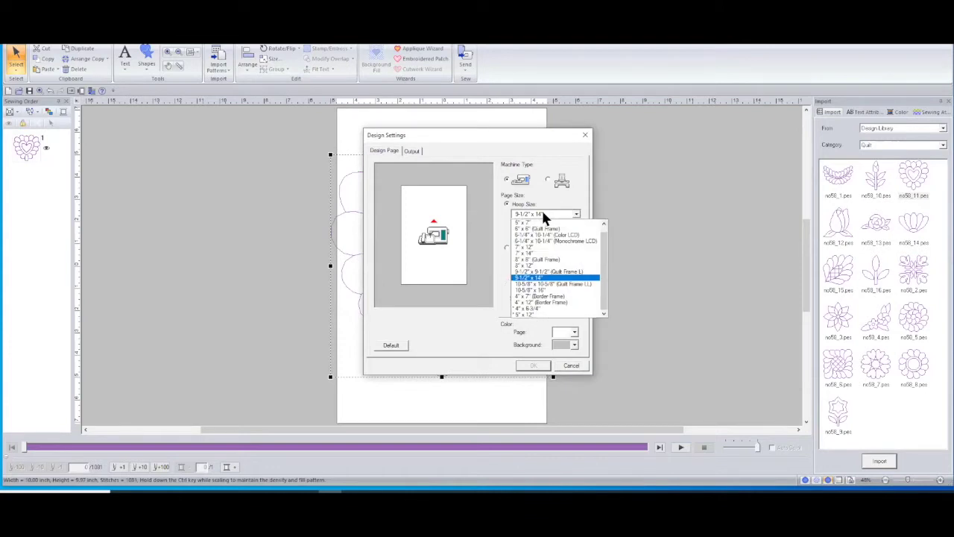
pyautogui.click(550, 284)
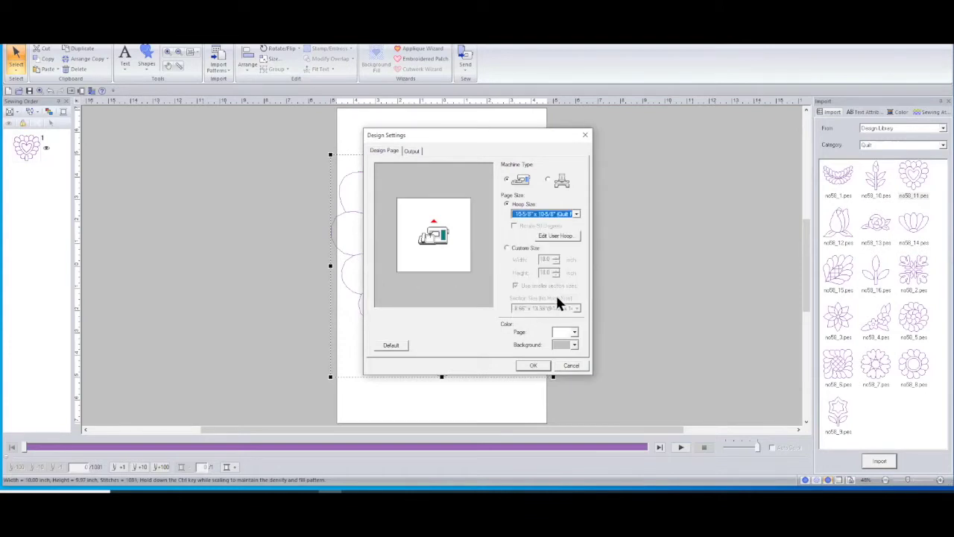
pyautogui.click(527, 368)
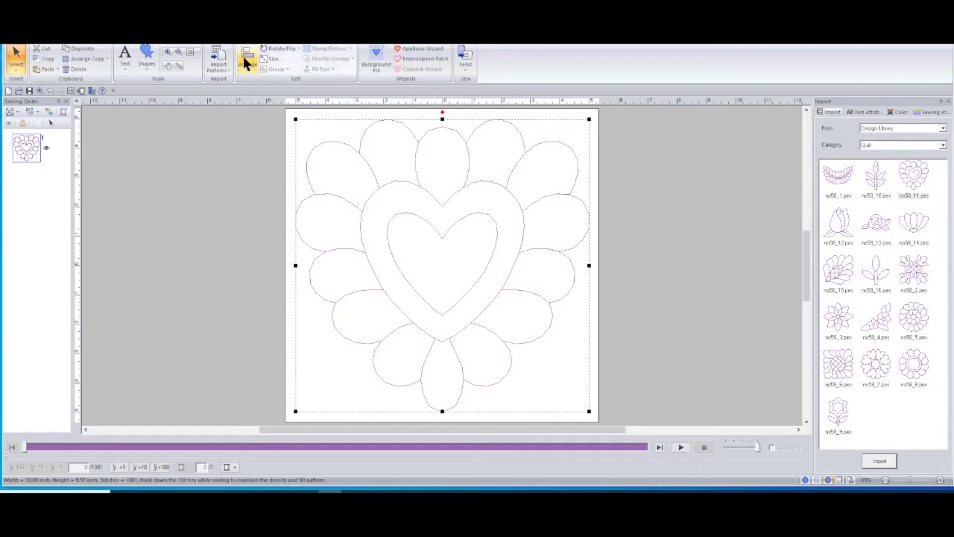
# Resize the heart motif from 10.00 to 9 inches wide, previewing before applying.
pyautogui.click(266, 60)
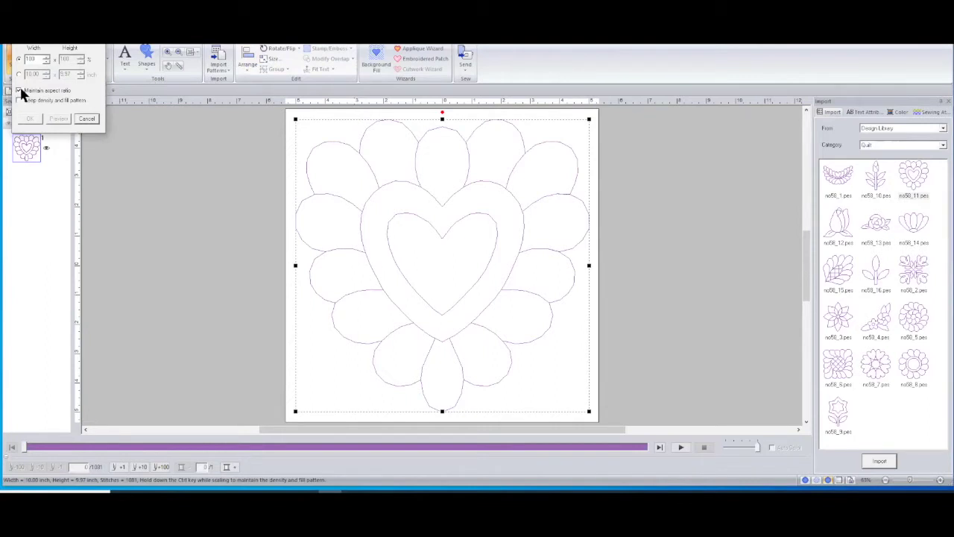
pyautogui.moveTo(47, 45); pyautogui.dragTo(200, 177)
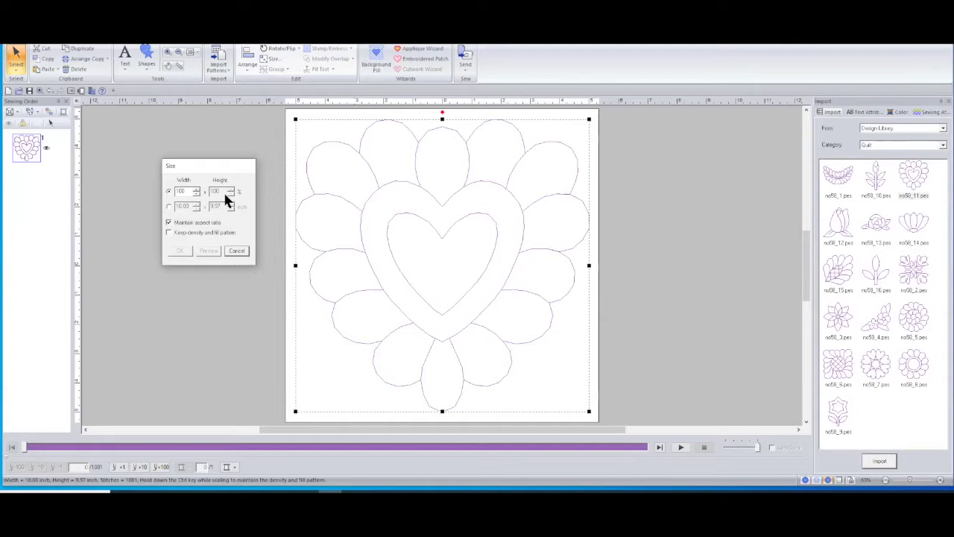
pyautogui.click(169, 206)
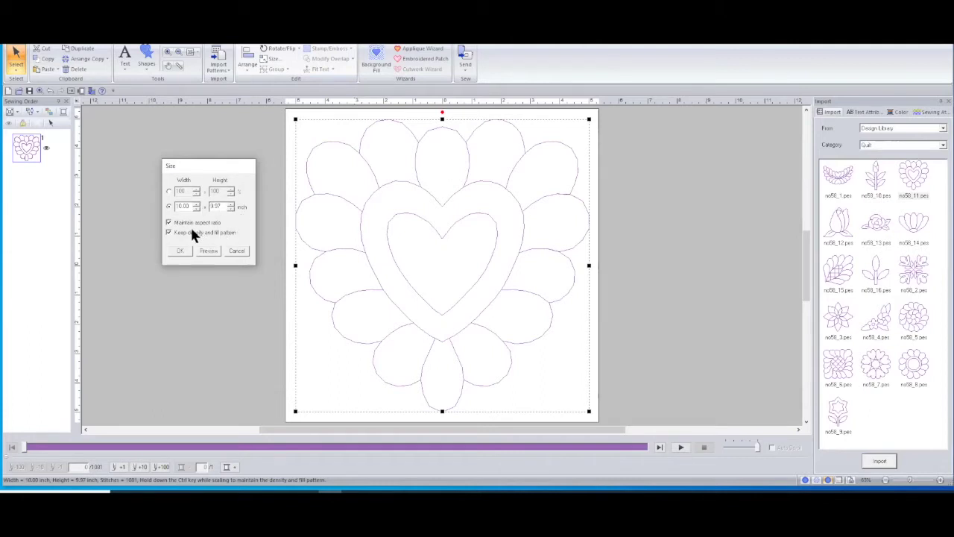
pyautogui.moveTo(190, 205); pyautogui.dragTo(169, 207)
pyautogui.write('9')
pyautogui.click(207, 251)
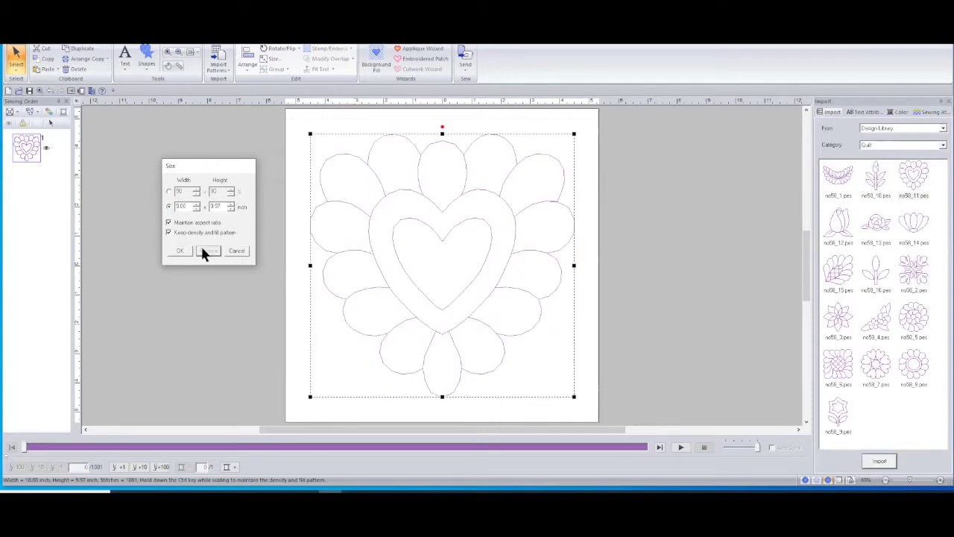
pyautogui.click(181, 250)
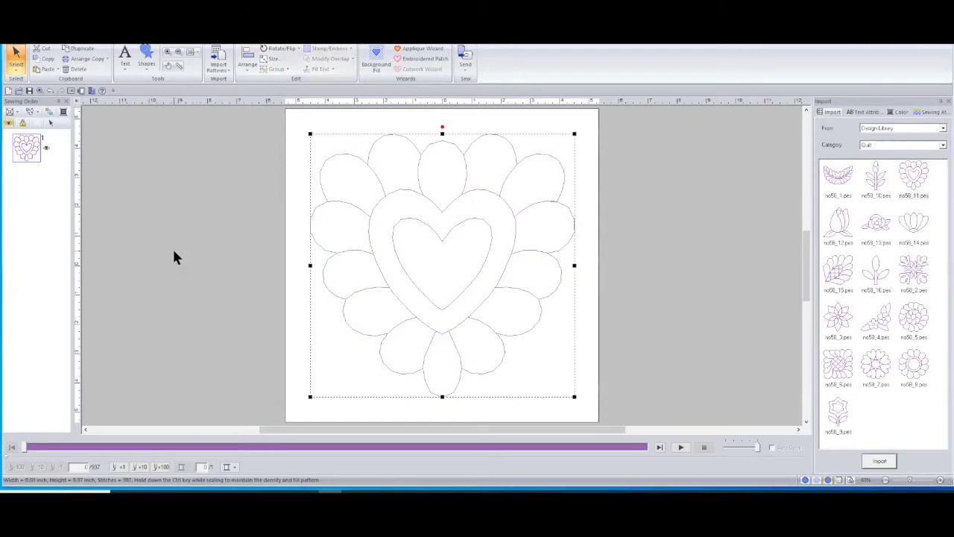
# Set the page hoop size to 9-1/2" x 9-1/2" (Quilt Frame L).
pyautogui.click(80, 90)
pyautogui.click(559, 215)
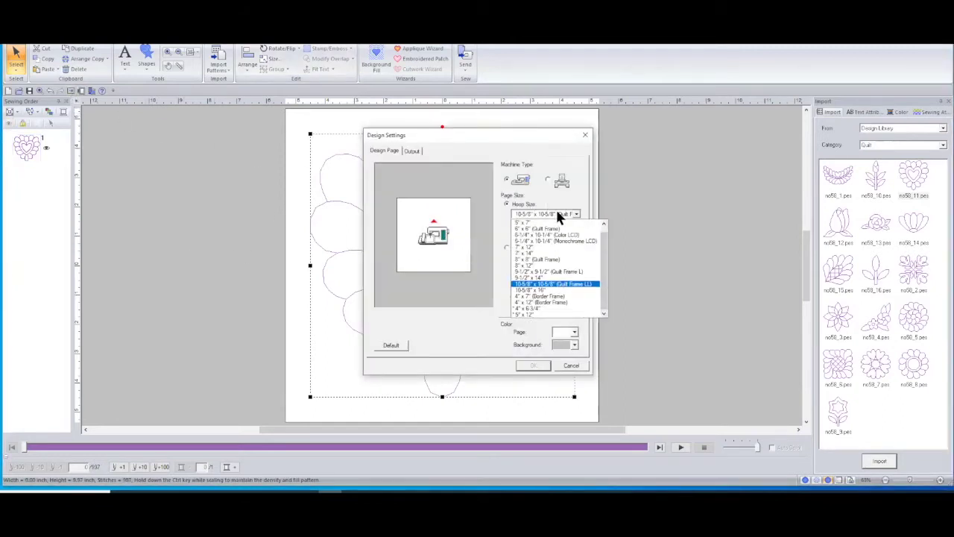
pyautogui.click(557, 272)
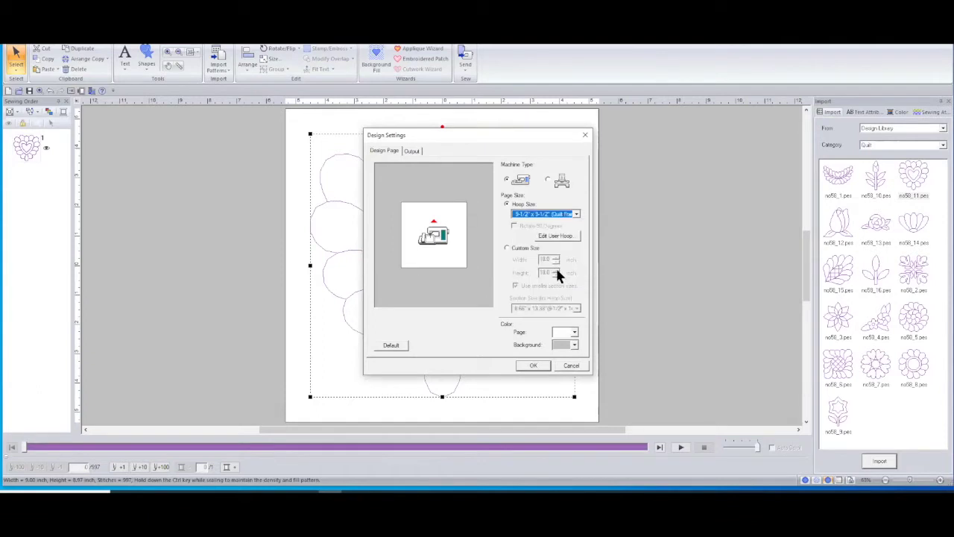
pyautogui.click(534, 366)
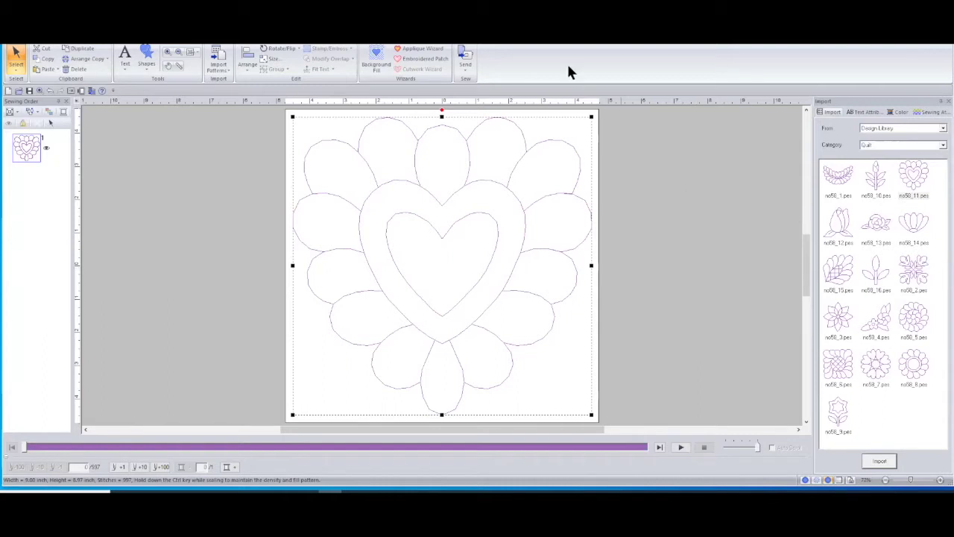
# Send the heart design to the network sewing machine and dismiss the finished message.
pyautogui.click(465, 61)
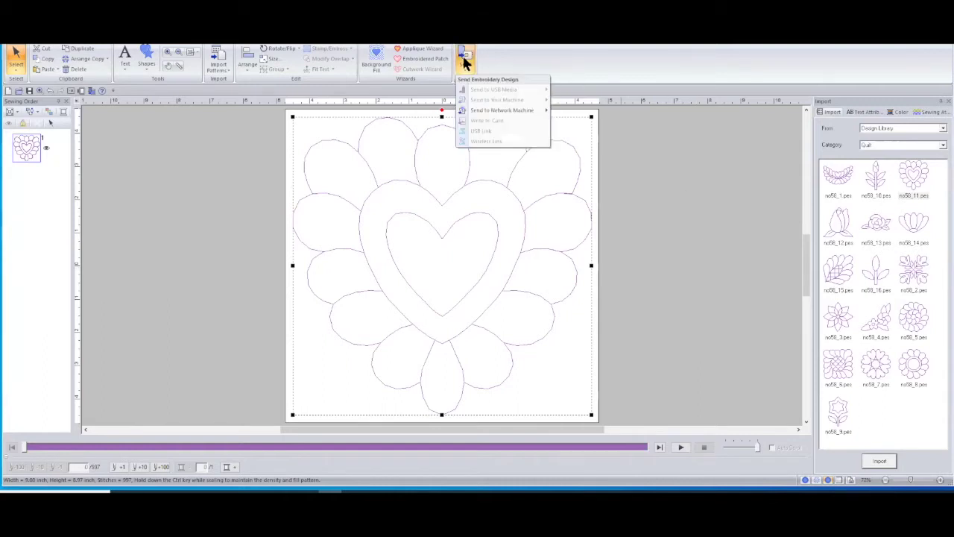
pyautogui.moveTo(515, 108)
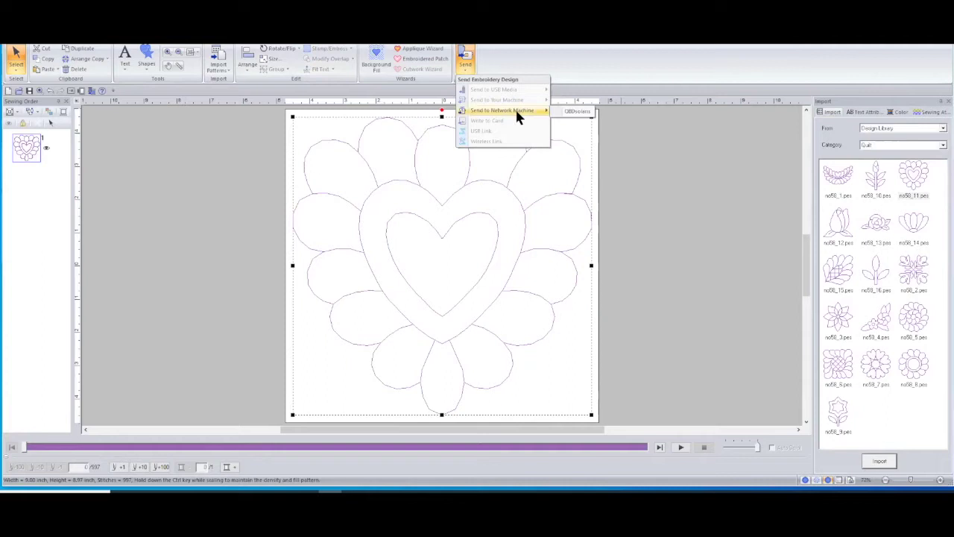
pyautogui.click(585, 110)
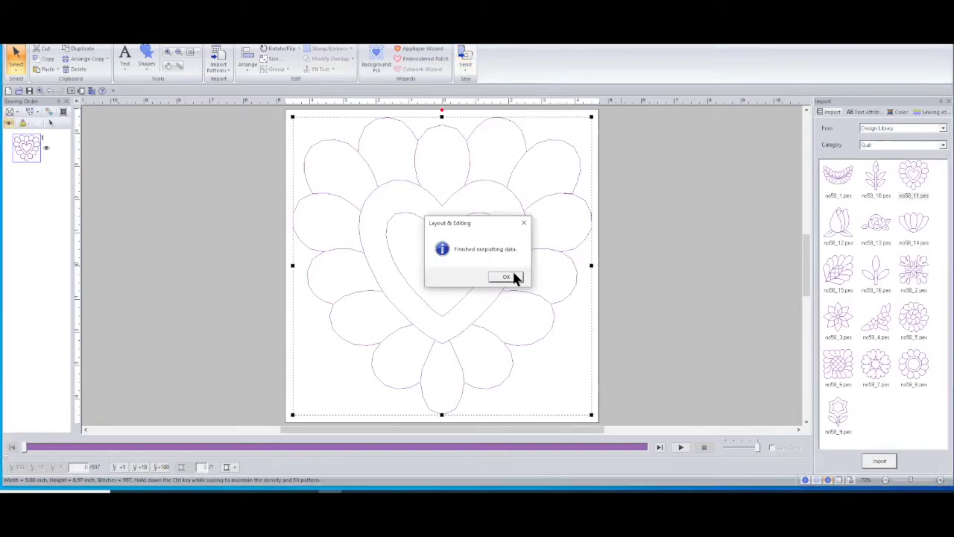
pyautogui.click(513, 276)
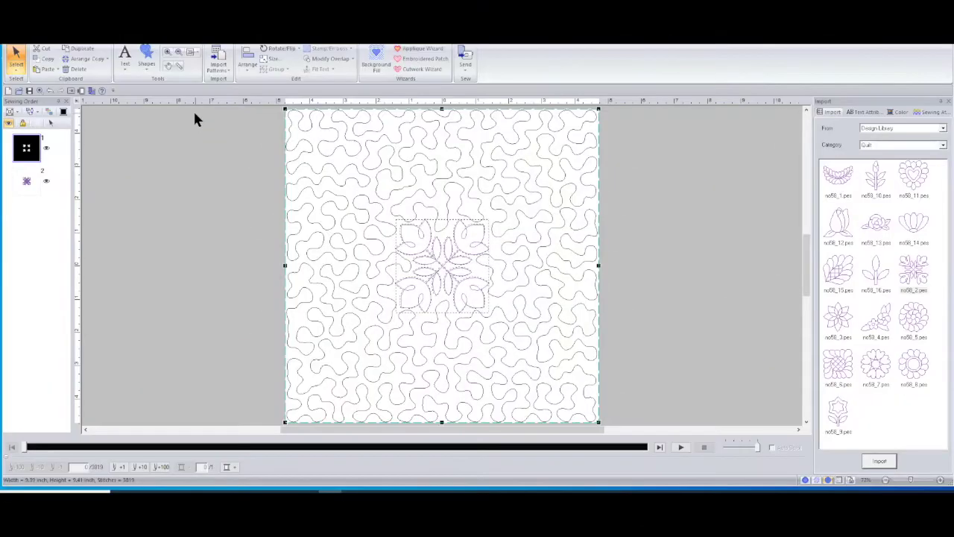
# Start a new design without saving and drag the Music library's treble clef to the page centre.
pyautogui.click(8, 91)
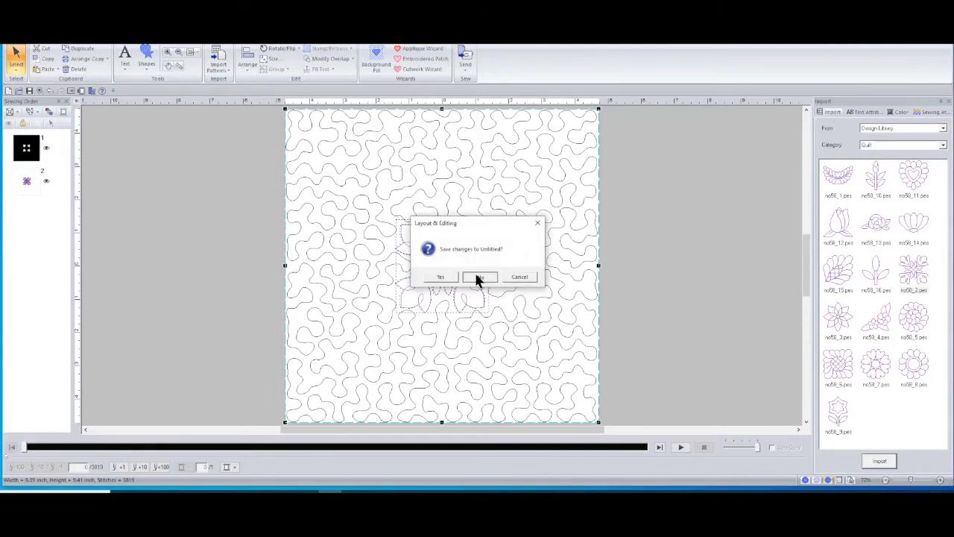
pyautogui.click(477, 277)
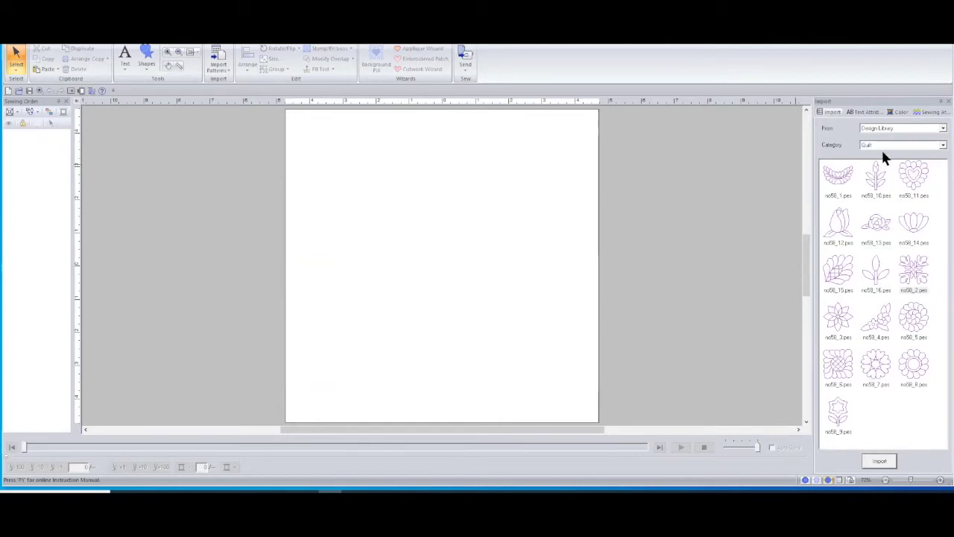
pyautogui.click(884, 129)
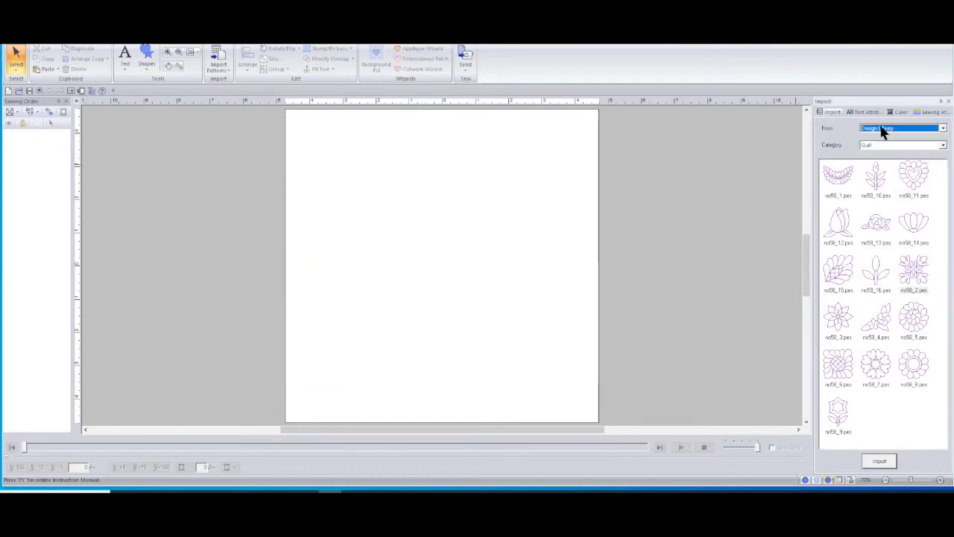
pyautogui.click(882, 144)
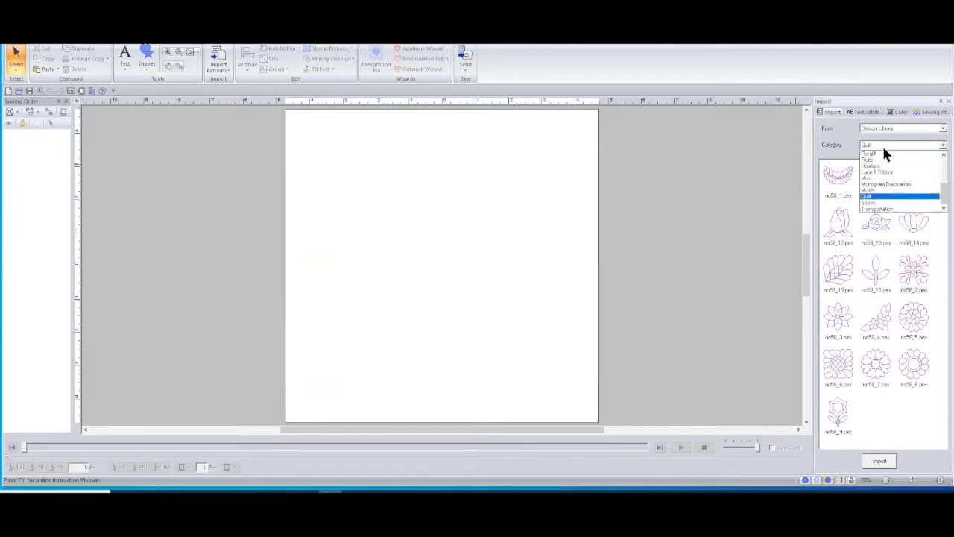
pyautogui.click(898, 190)
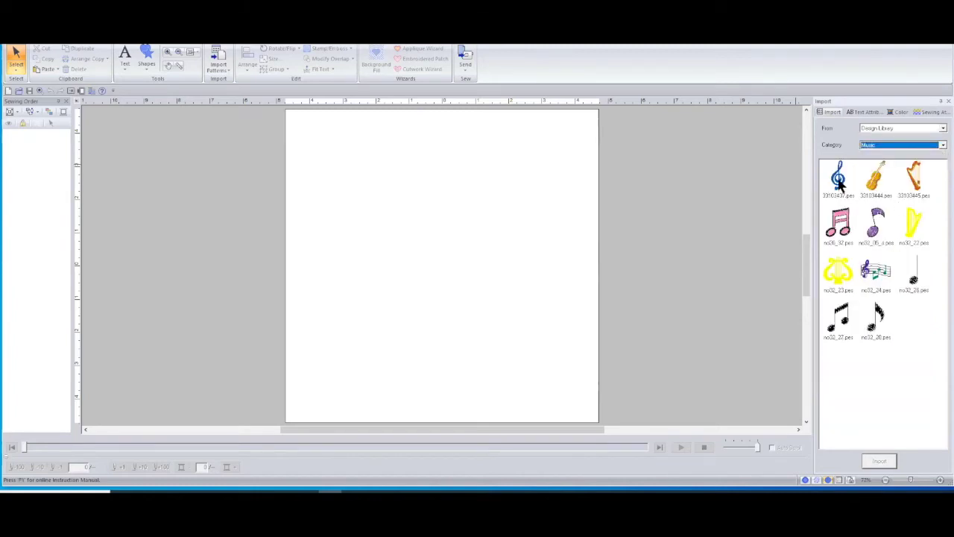
pyautogui.moveTo(838, 179); pyautogui.dragTo(438, 264)
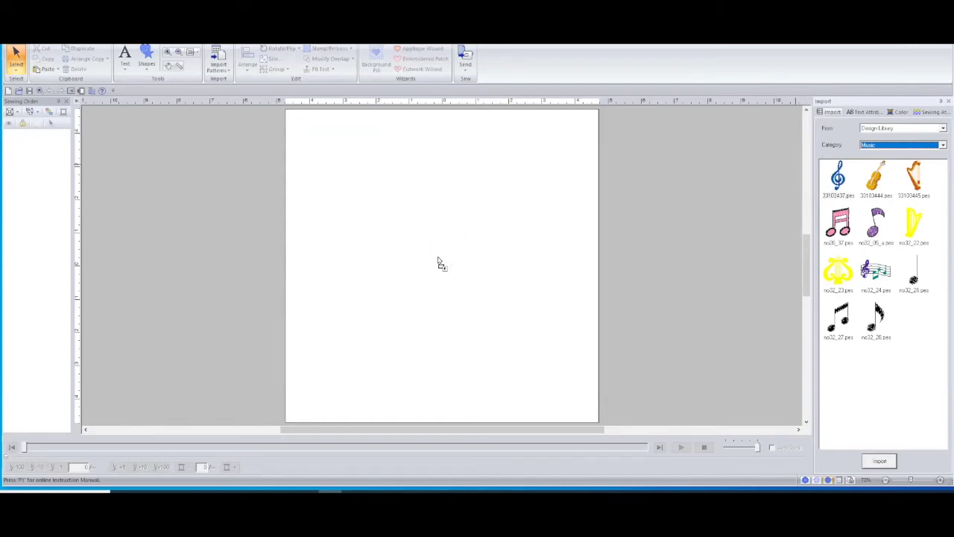
pyautogui.click(509, 257)
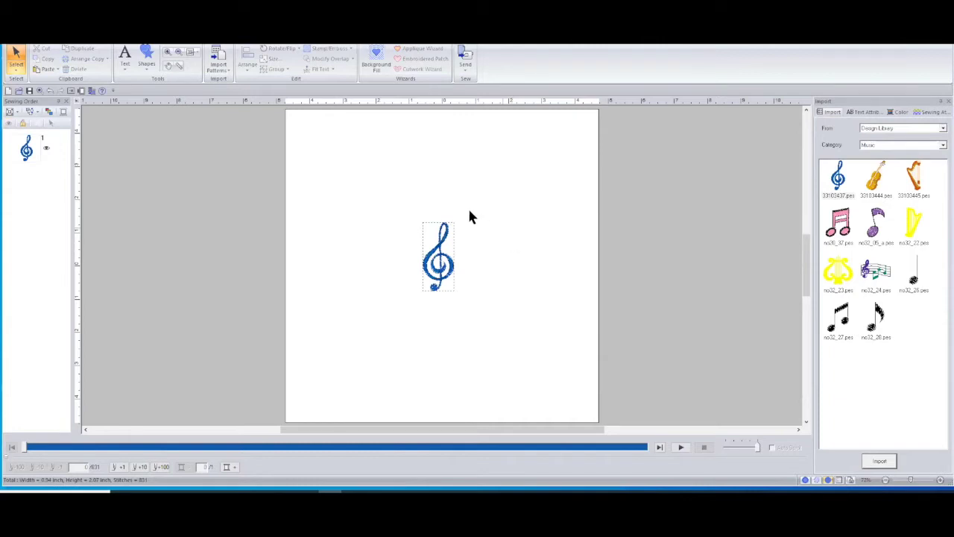
pyautogui.click(145, 57)
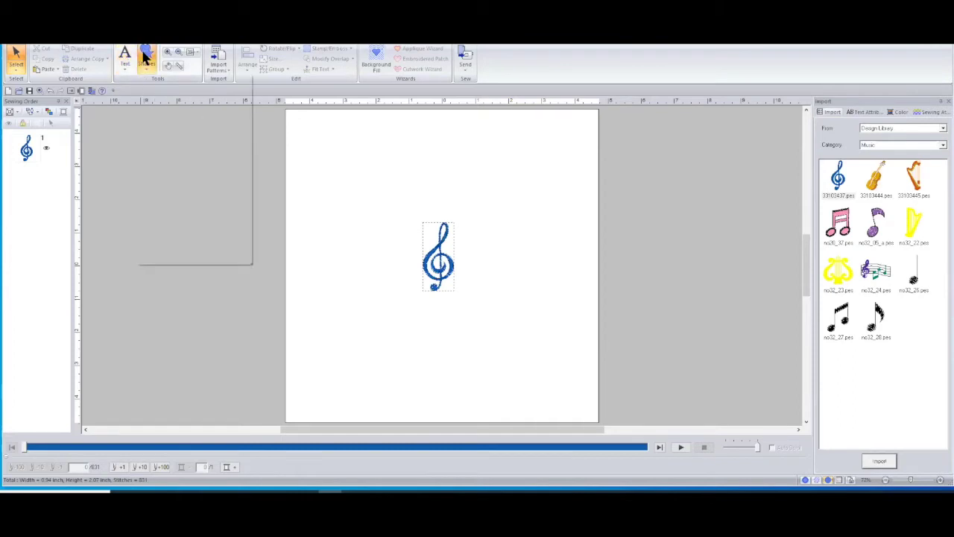
pyautogui.click(146, 55)
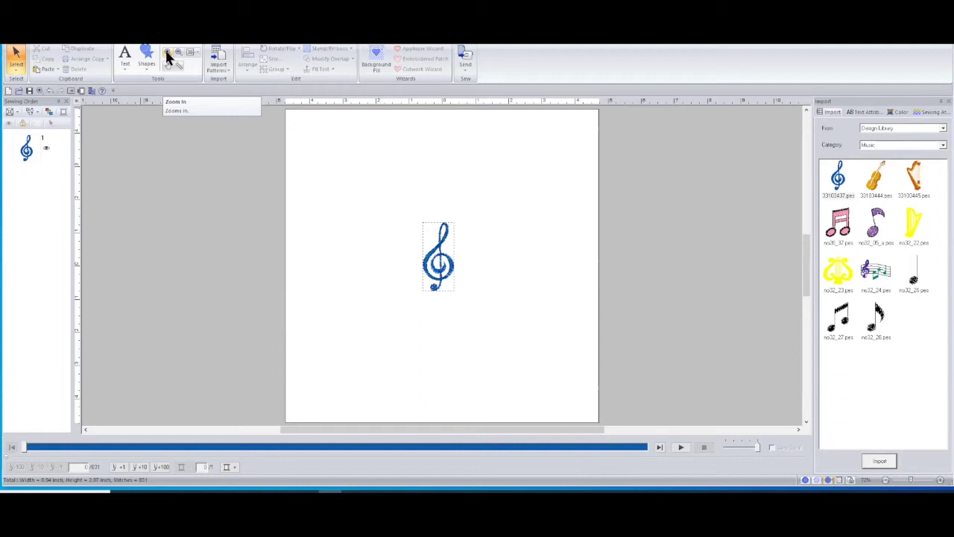
pyautogui.click(167, 56)
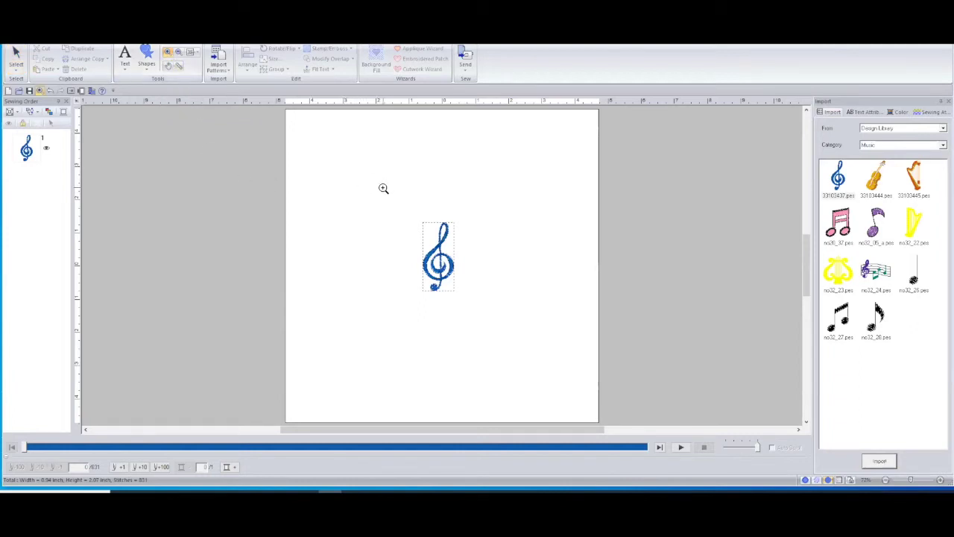
pyautogui.click(443, 260)
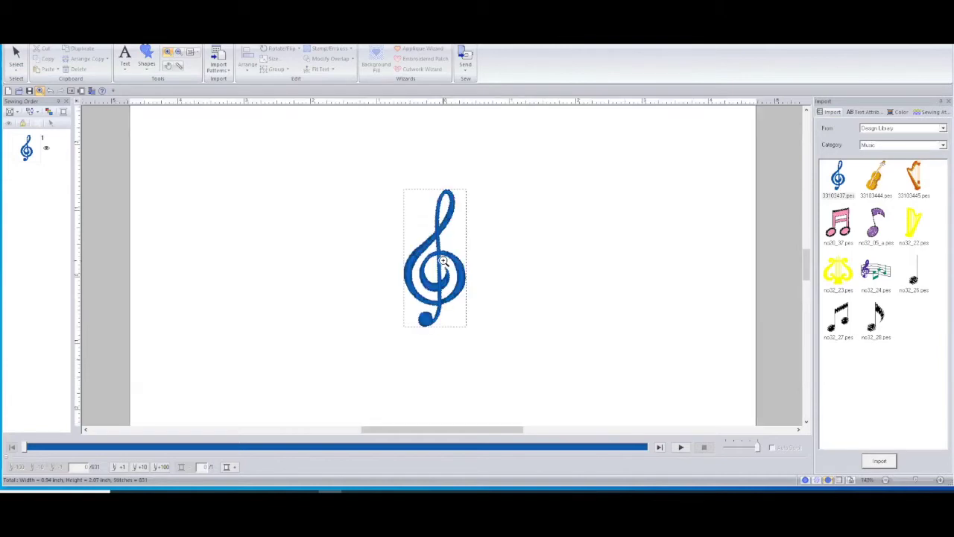
pyautogui.click(443, 260)
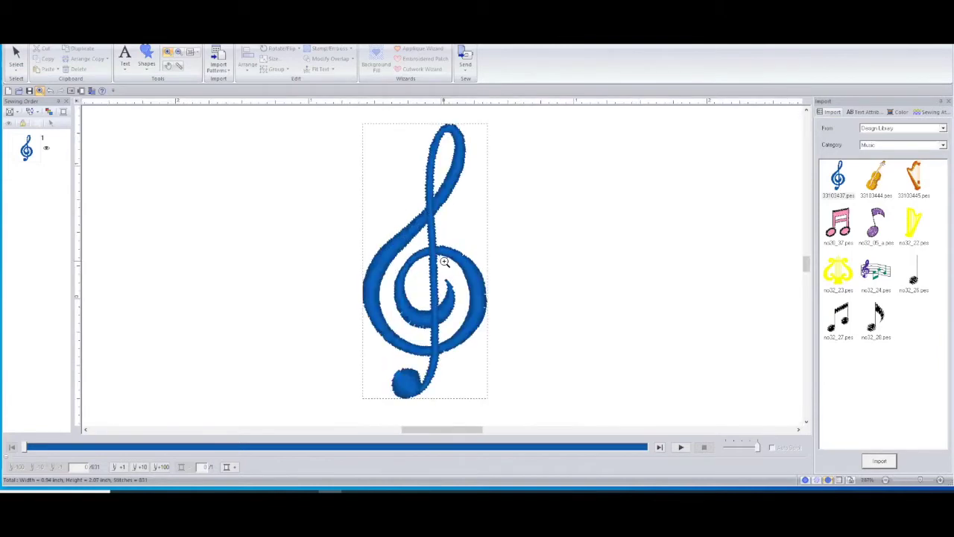
pyautogui.click(444, 261)
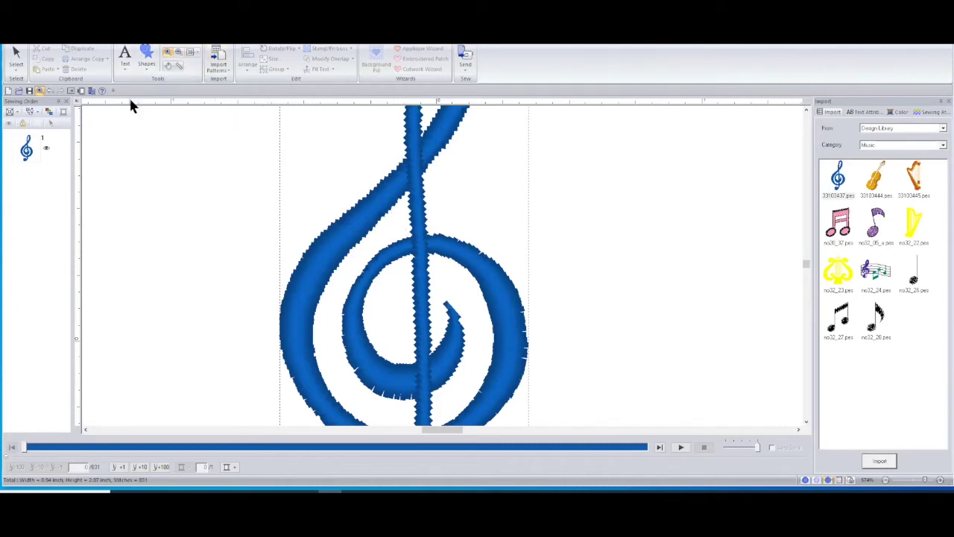
pyautogui.click(179, 58)
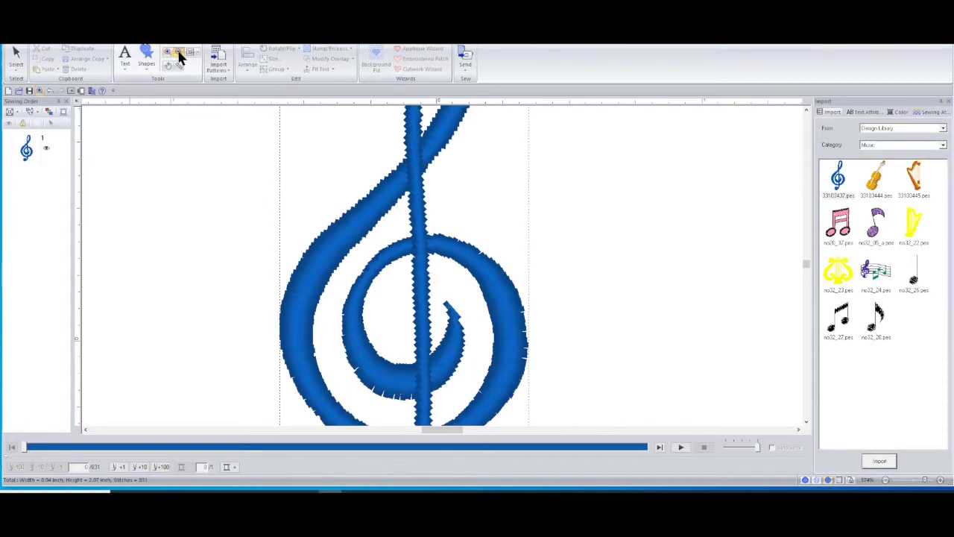
pyautogui.click(387, 237)
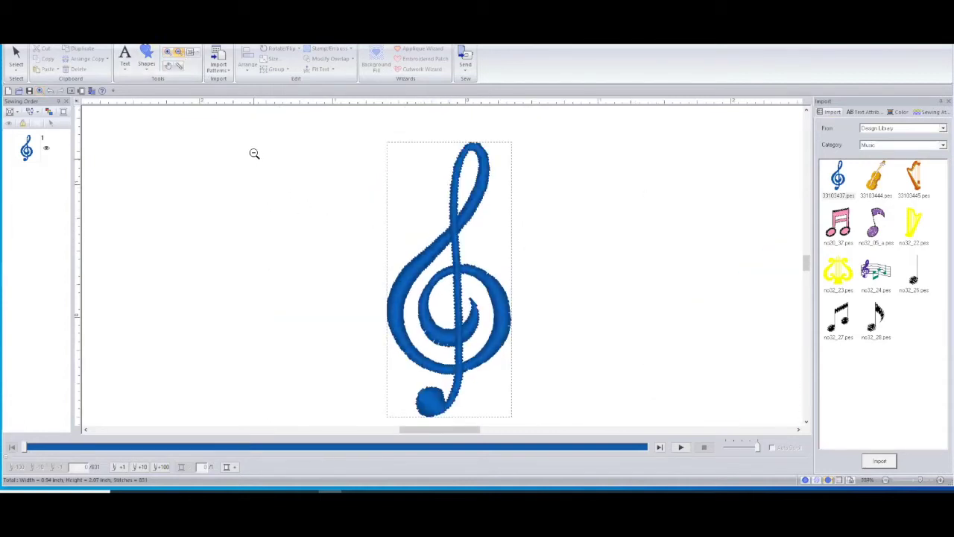
pyautogui.click(195, 50)
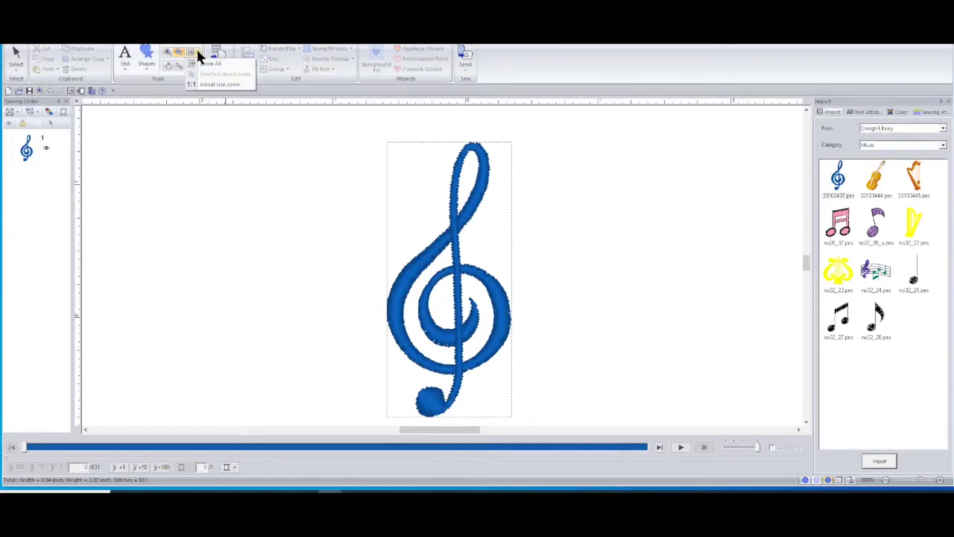
pyautogui.click(217, 86)
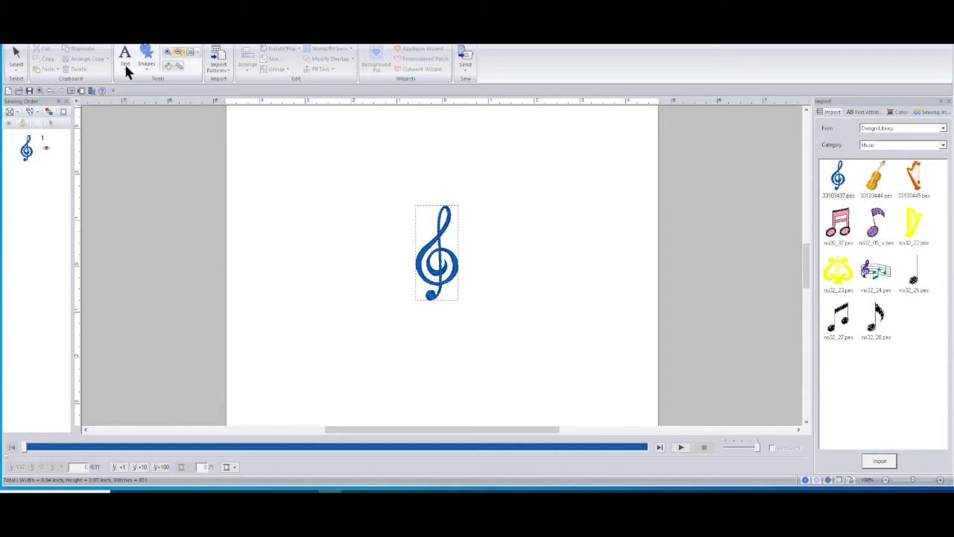
pyautogui.click(189, 51)
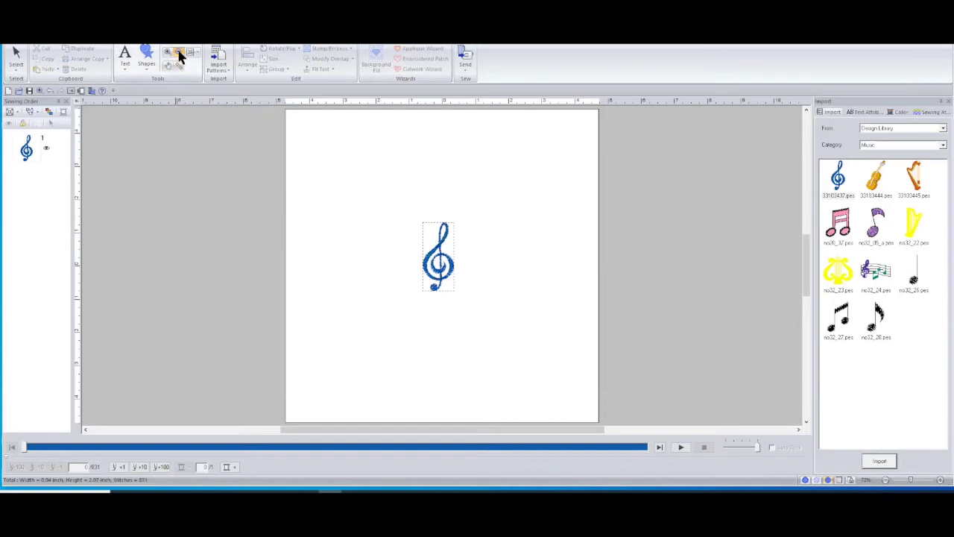
pyautogui.click(167, 52)
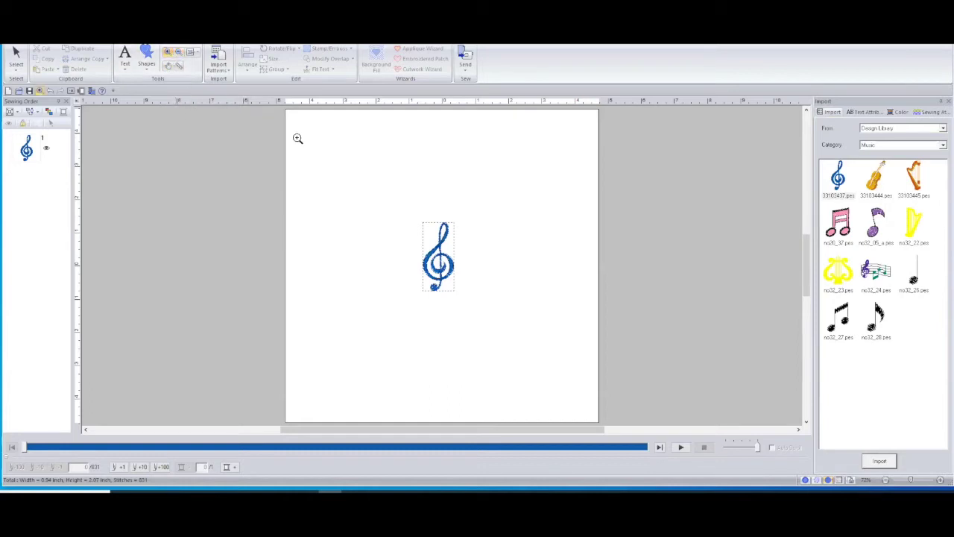
pyautogui.click(453, 259)
pyautogui.click(452, 259)
pyautogui.click(452, 258)
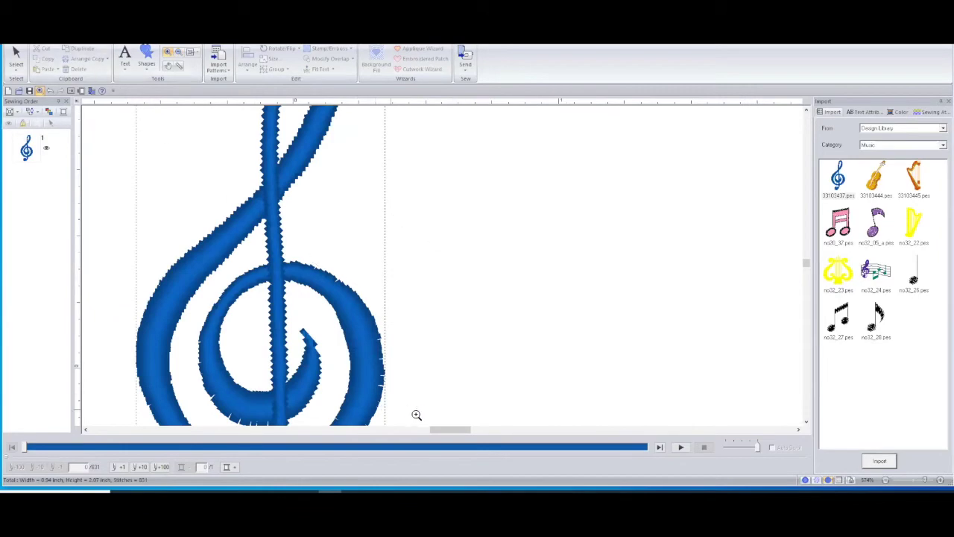
pyautogui.moveTo(456, 429)
pyautogui.mouseDown()
pyautogui.moveTo(440, 430)
pyautogui.moveTo(454, 431)
pyautogui.mouseUp()
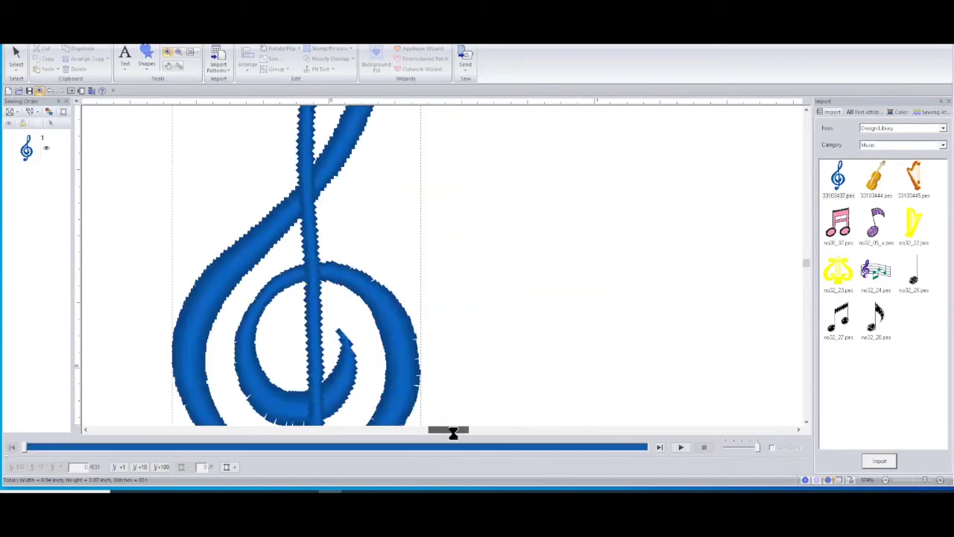
pyautogui.click(167, 66)
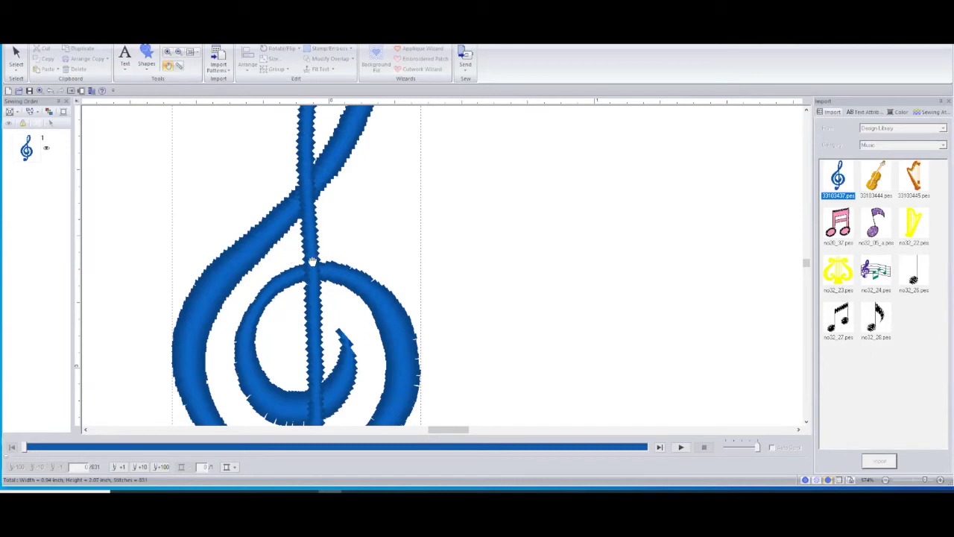
pyautogui.moveTo(312, 261); pyautogui.dragTo(375, 196)
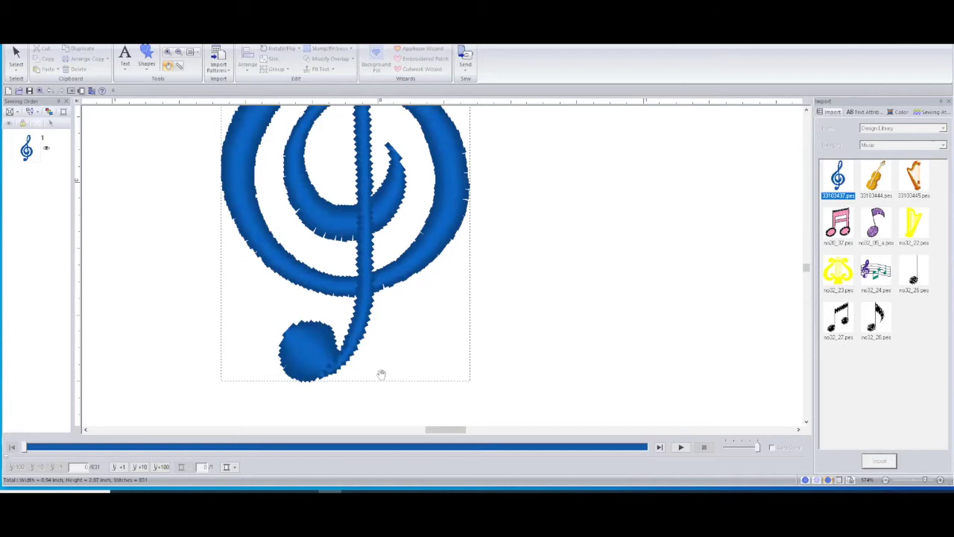
pyautogui.click(188, 54)
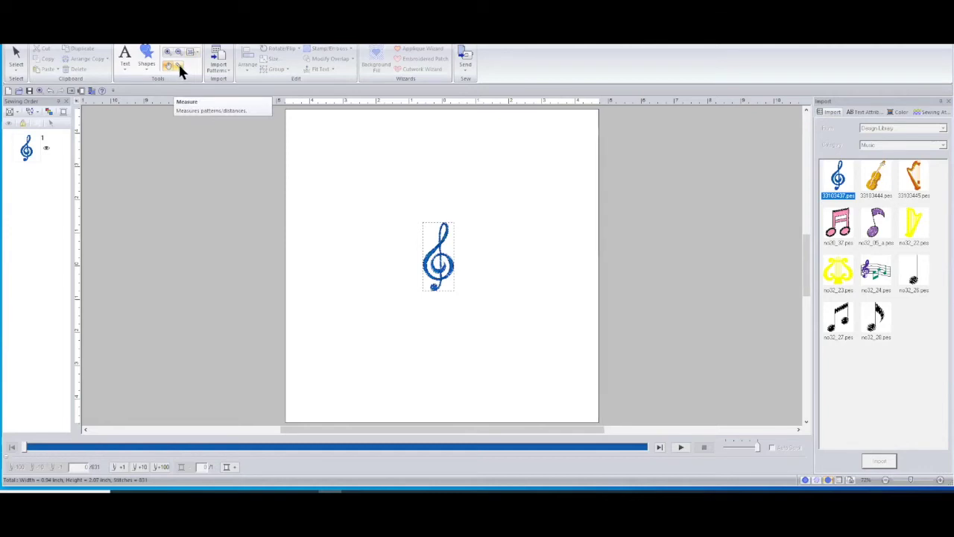
# Measure across the treble clef edge to edge, reading 0.95 inch at 179 degrees.
pyautogui.click(178, 64)
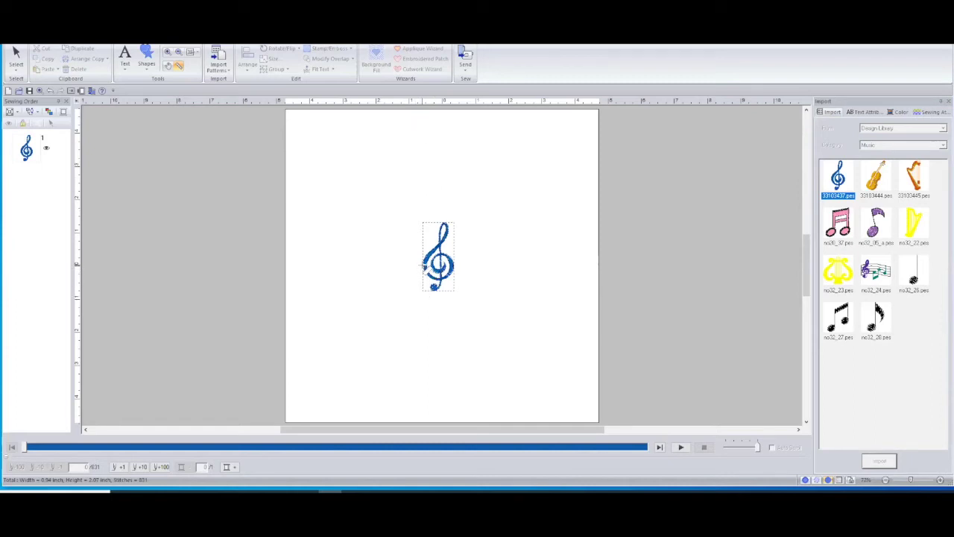
pyautogui.moveTo(423, 265); pyautogui.dragTo(460, 268)
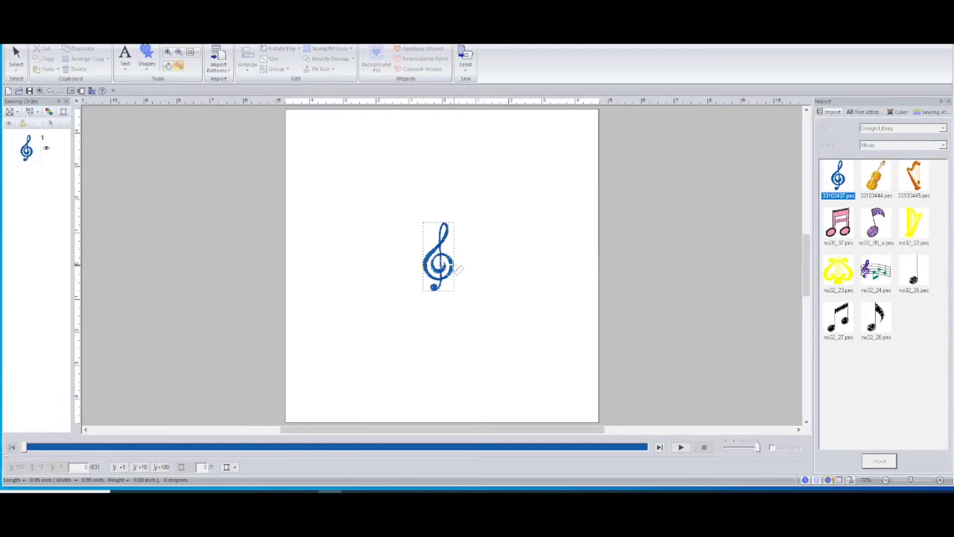
pyautogui.moveTo(457, 270); pyautogui.dragTo(425, 266)
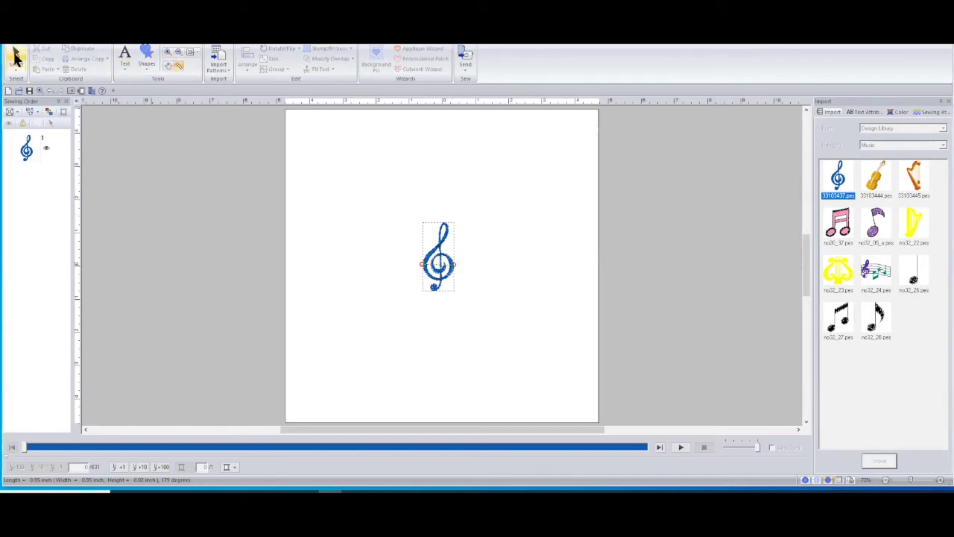
# Discard the clef design, place the purple music note near the page centre, and select it.
pyautogui.click(16, 57)
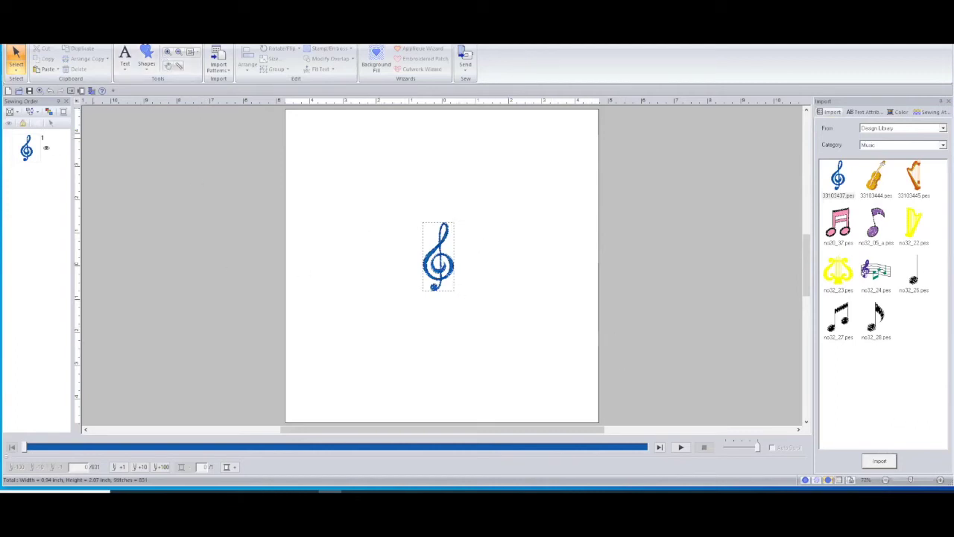
pyautogui.click(7, 90)
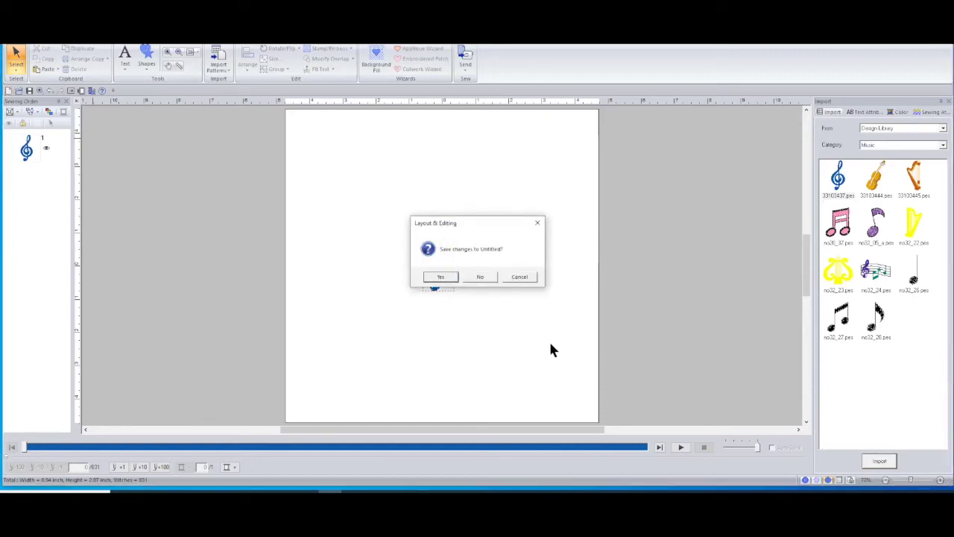
pyautogui.click(480, 277)
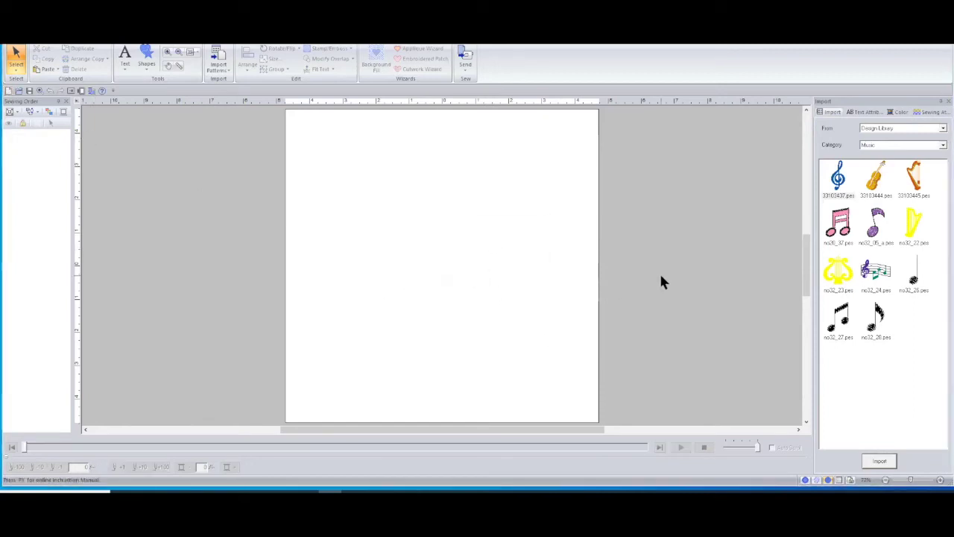
pyautogui.moveTo(882, 243); pyautogui.dragTo(405, 262)
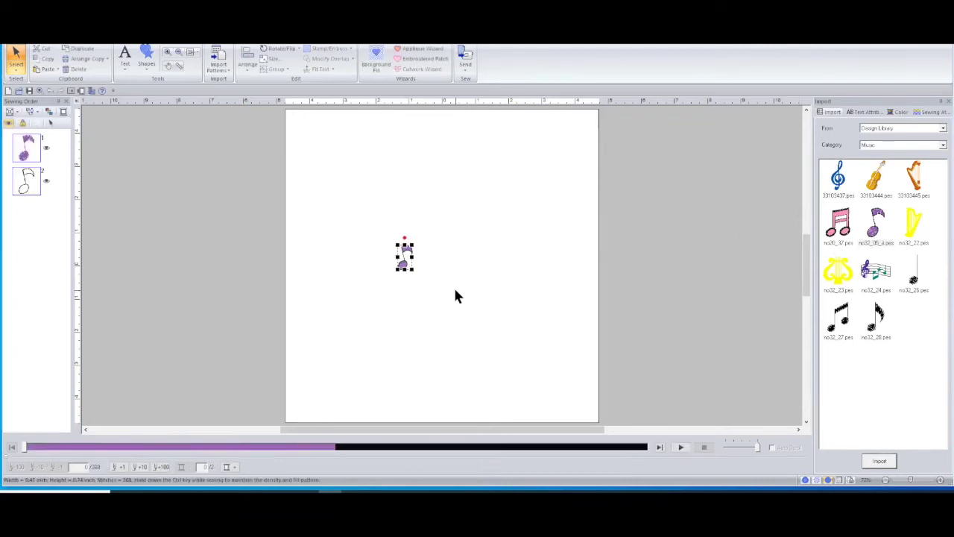
pyautogui.click(163, 167)
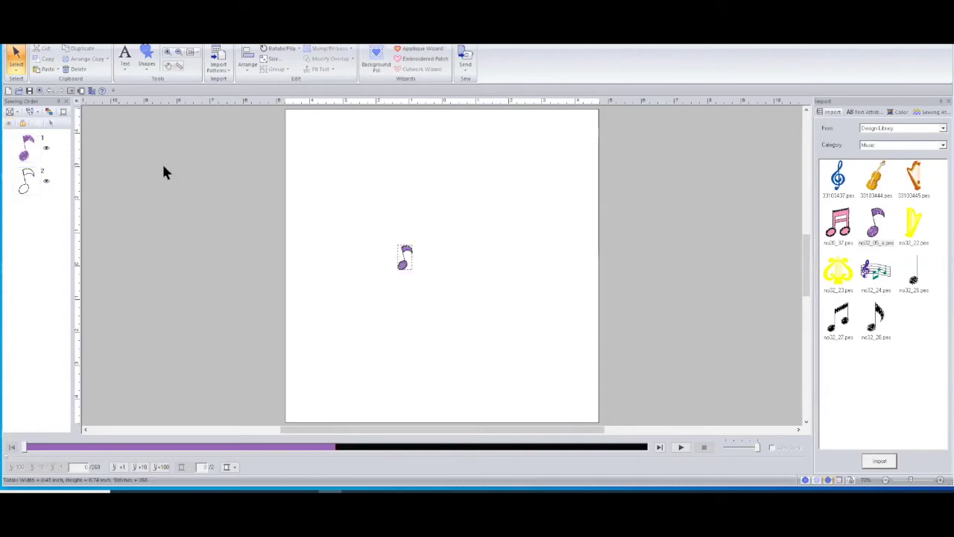
pyautogui.click(404, 257)
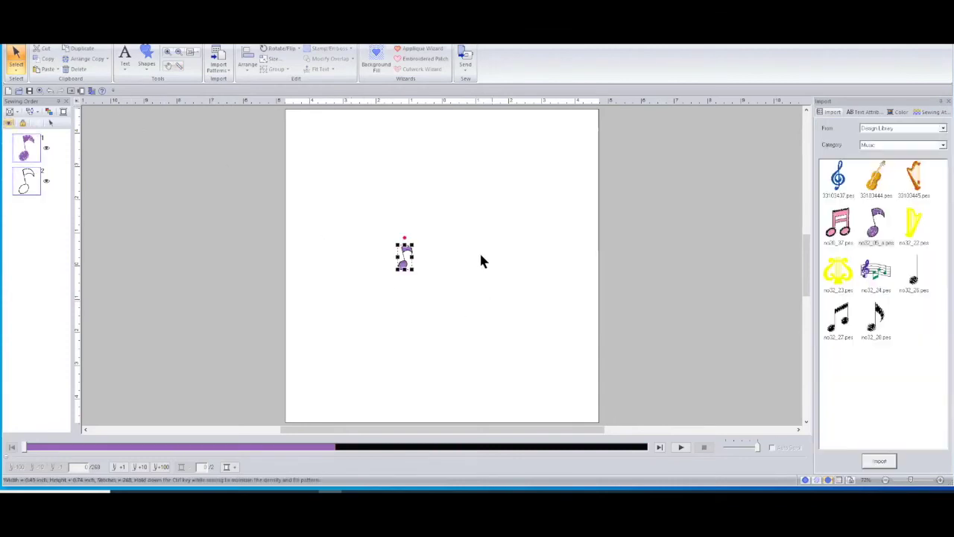
pyautogui.click(88, 59)
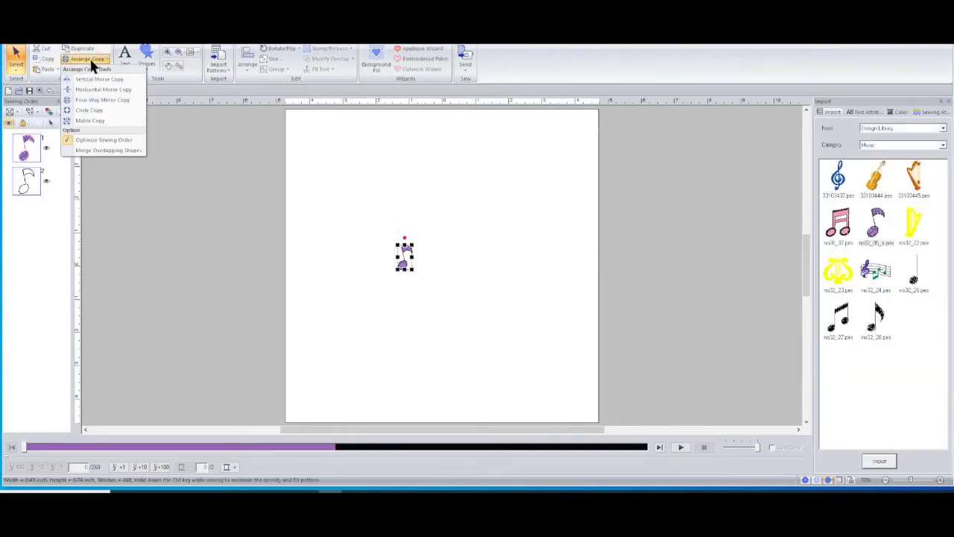
# Circle-copy the purple note around a large circle centred on the page to form a note wreath.
pyautogui.click(115, 108)
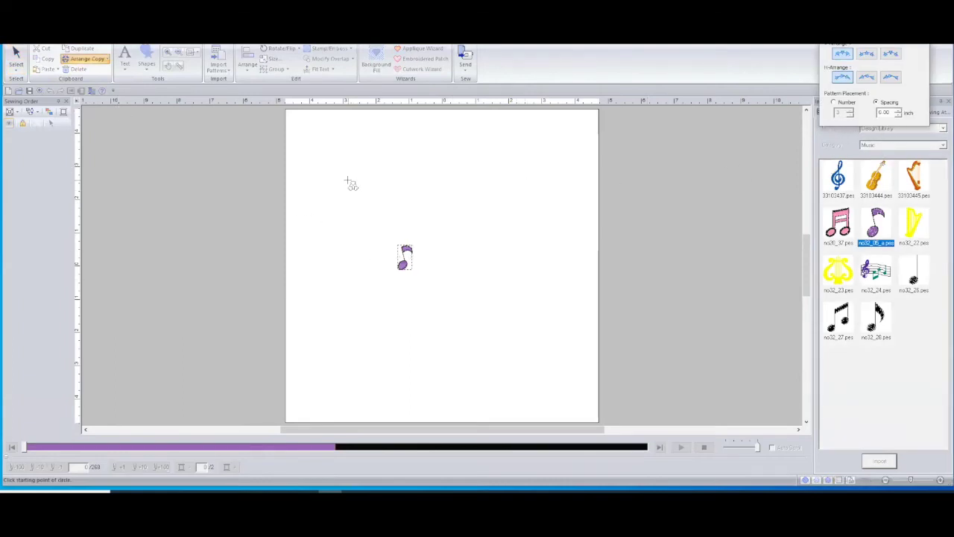
pyautogui.moveTo(349, 181); pyautogui.dragTo(573, 387)
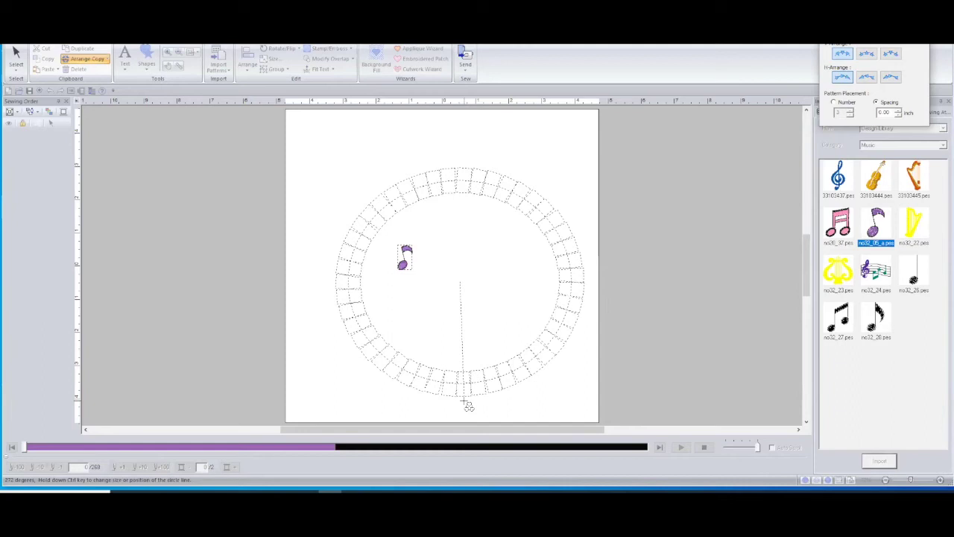
pyautogui.click(468, 405)
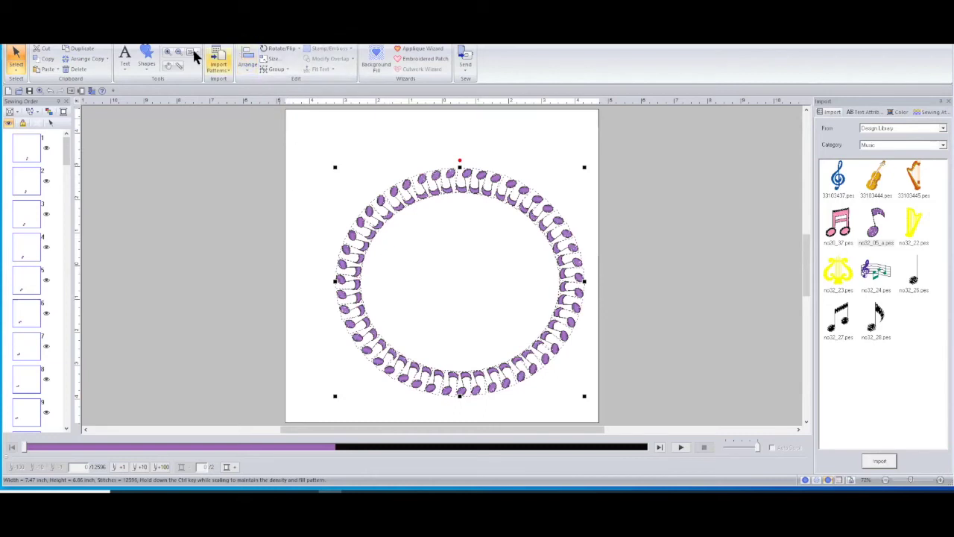
pyautogui.click(270, 71)
pyautogui.click(279, 82)
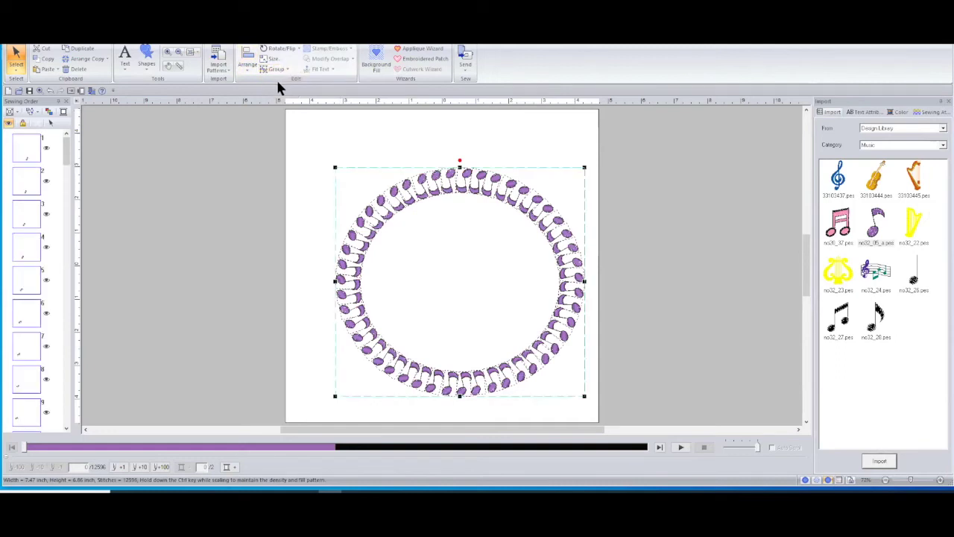
pyautogui.click(246, 60)
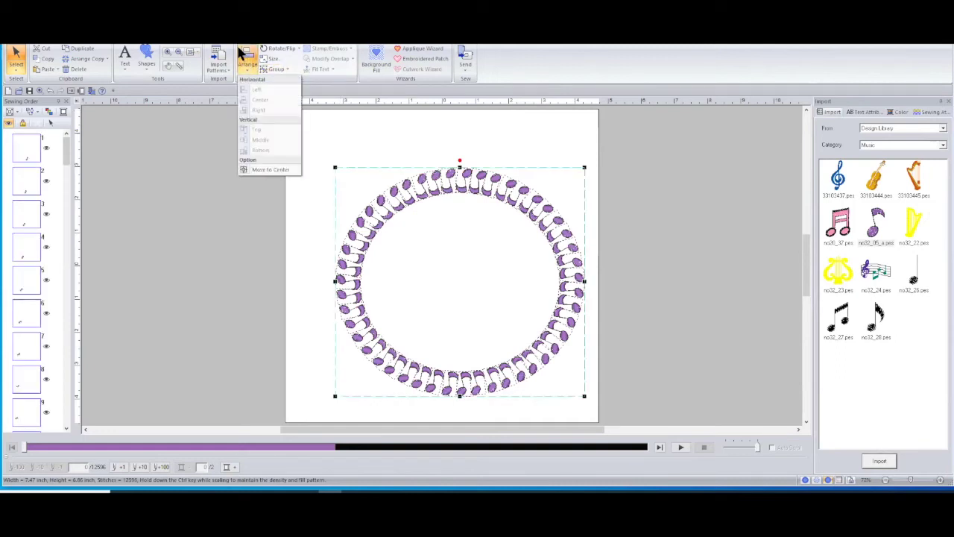
pyautogui.click(263, 164)
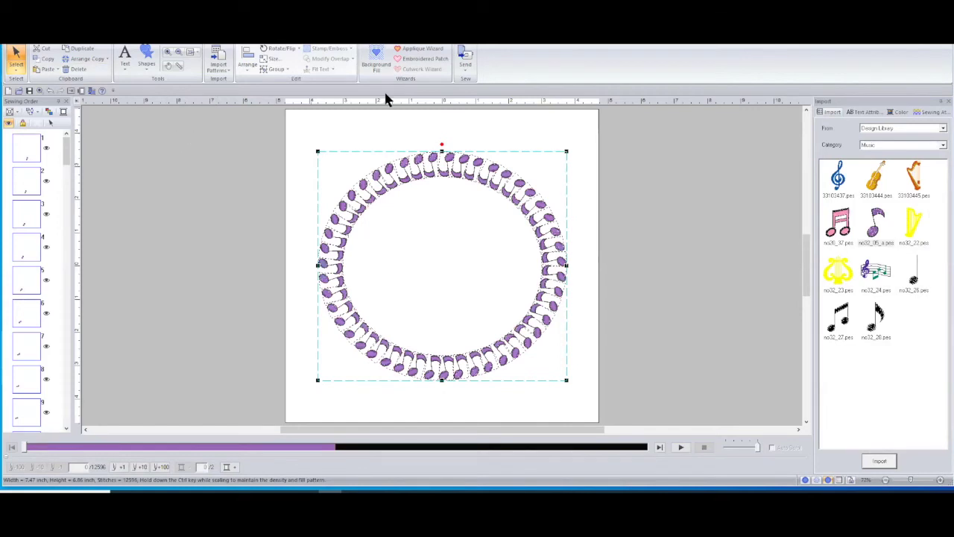
pyautogui.click(460, 52)
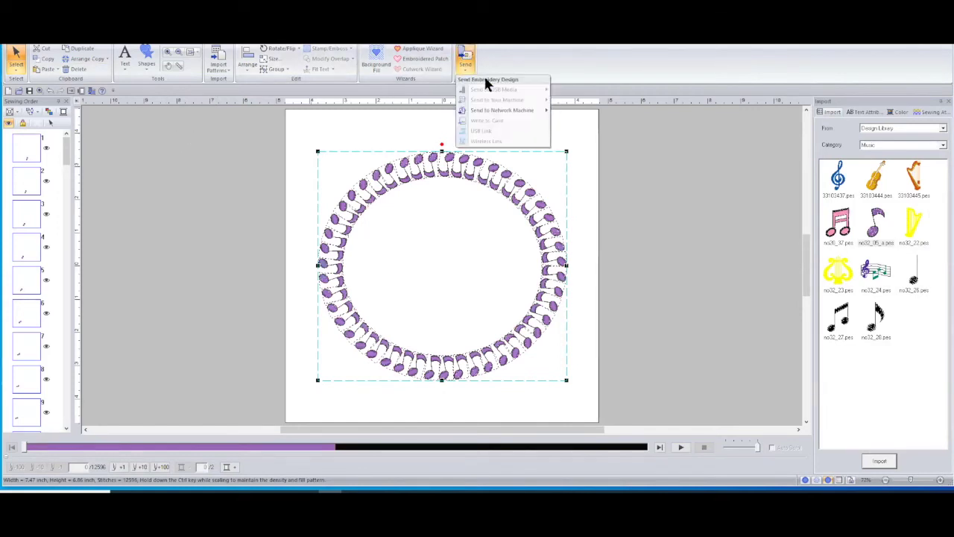
pyautogui.moveTo(486, 109)
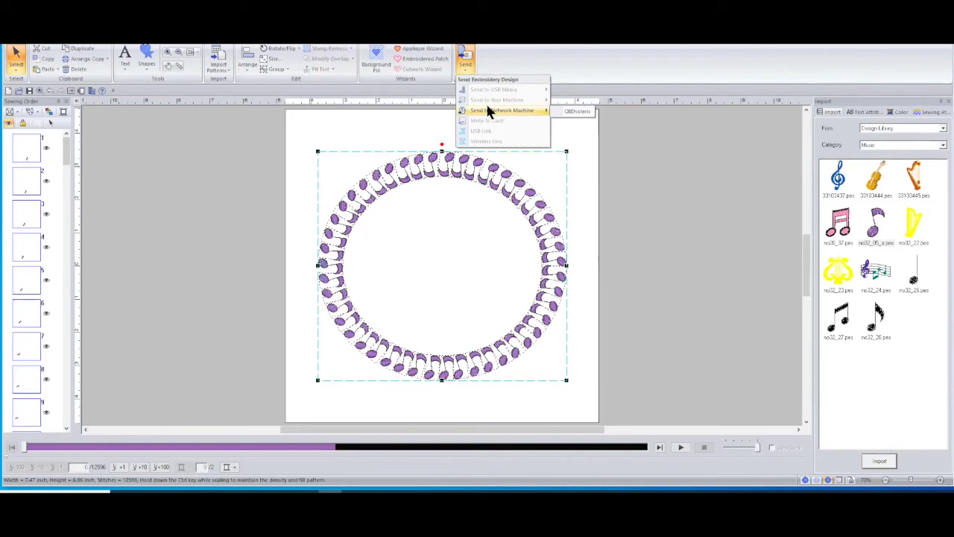
pyautogui.click(116, 185)
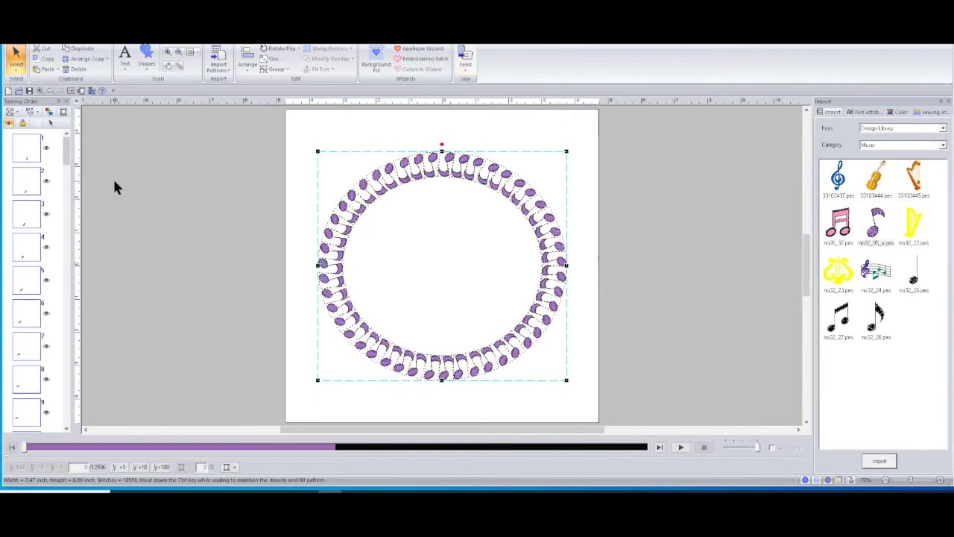
pyautogui.click(50, 90)
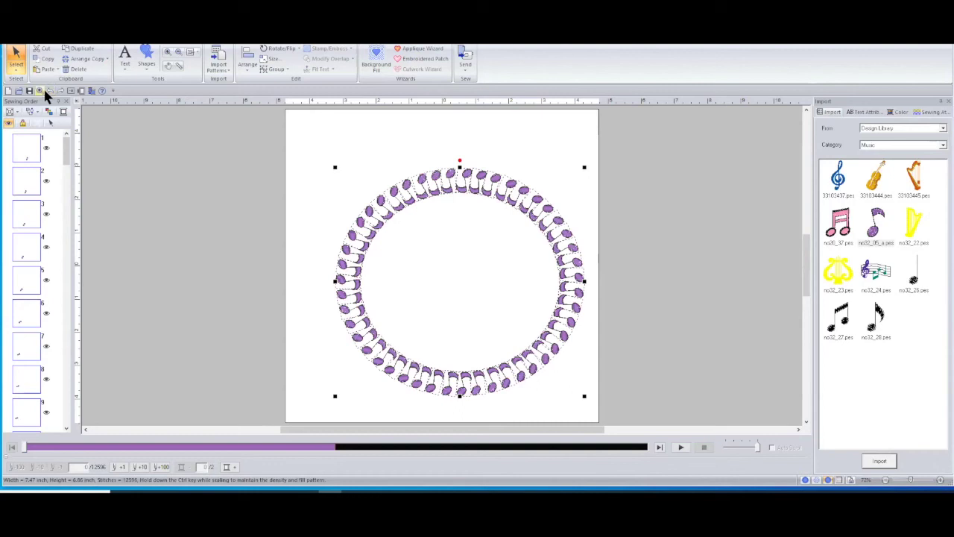
# Undo the note wreath and select the single remaining purple note.
pyautogui.click(41, 90)
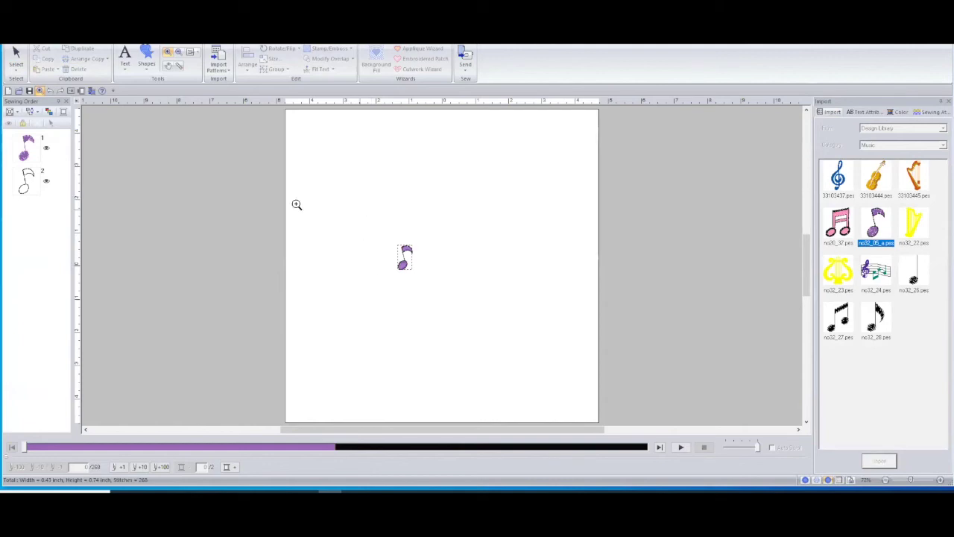
pyautogui.click(16, 57)
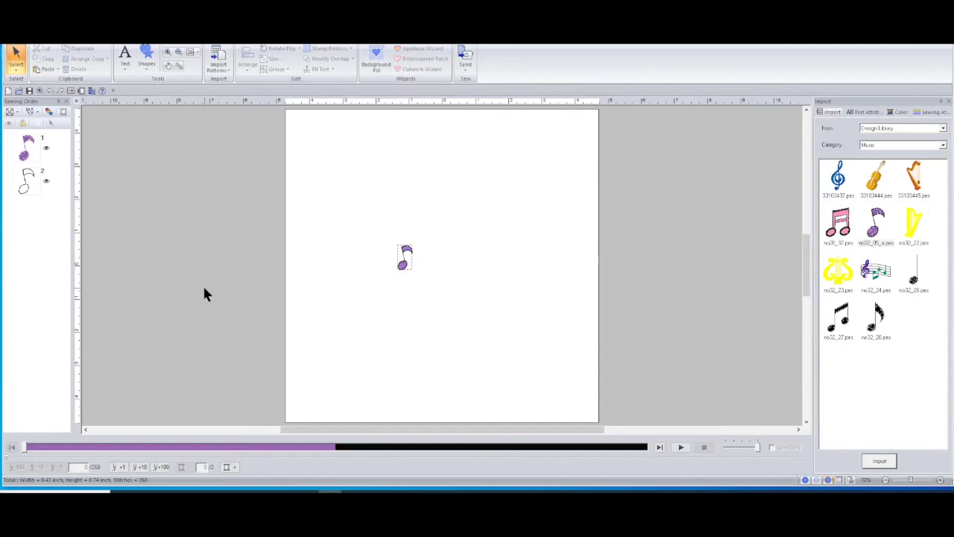
pyautogui.moveTo(347, 222); pyautogui.dragTo(449, 313)
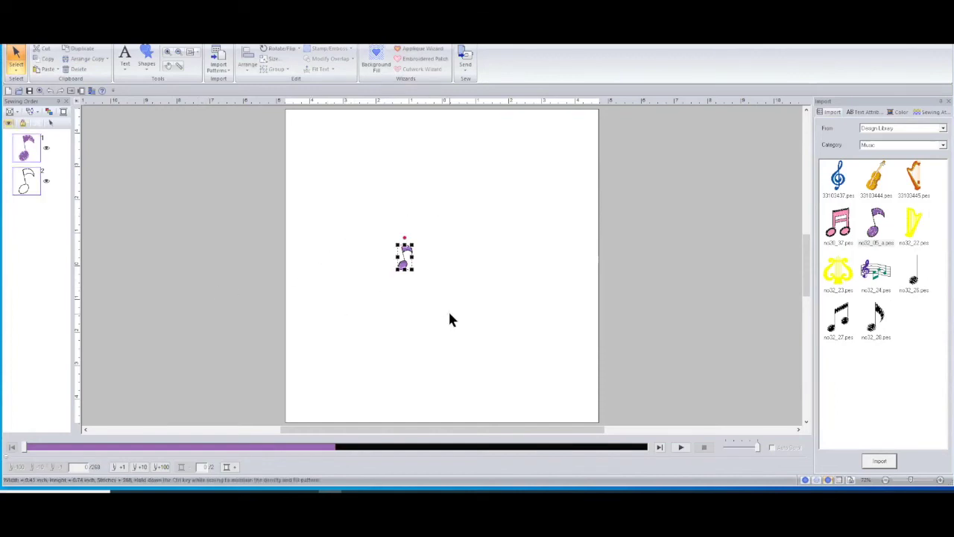
# Try Circle Copy on the note again, then cancel it and return to selection.
pyautogui.click(98, 59)
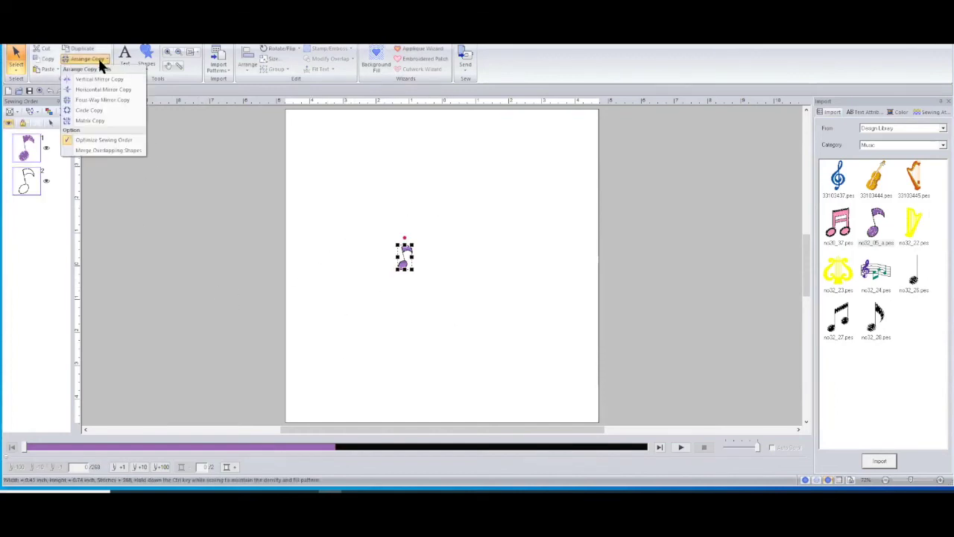
pyautogui.click(87, 112)
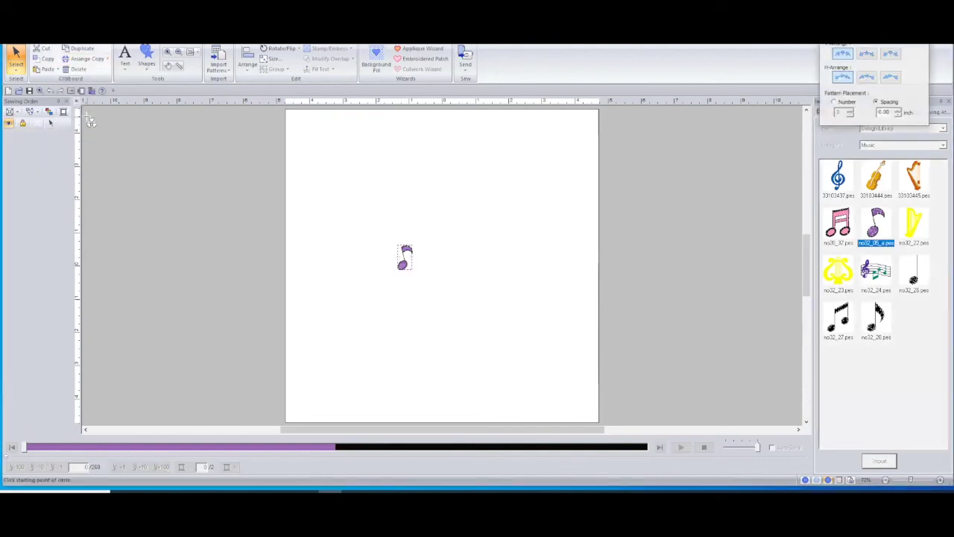
pyautogui.click(100, 59)
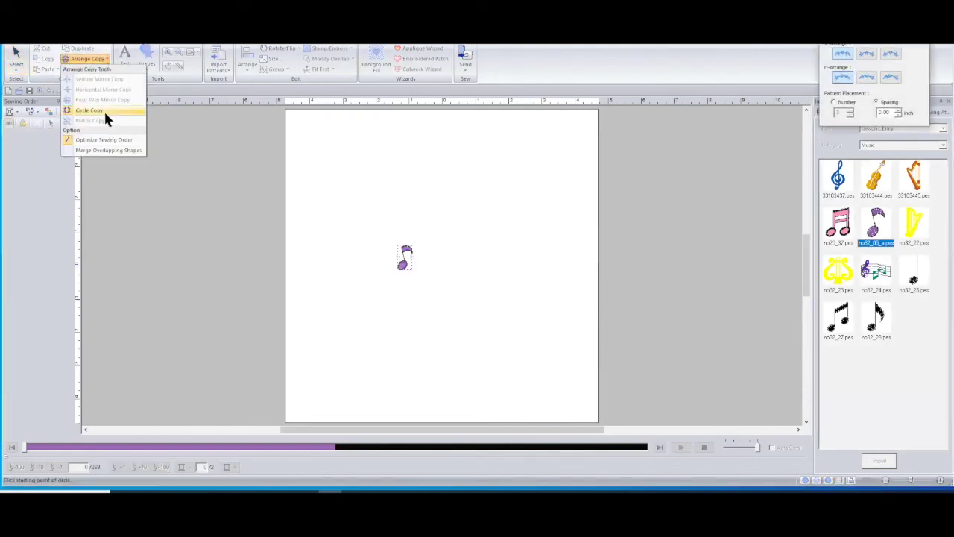
pyautogui.click(163, 221)
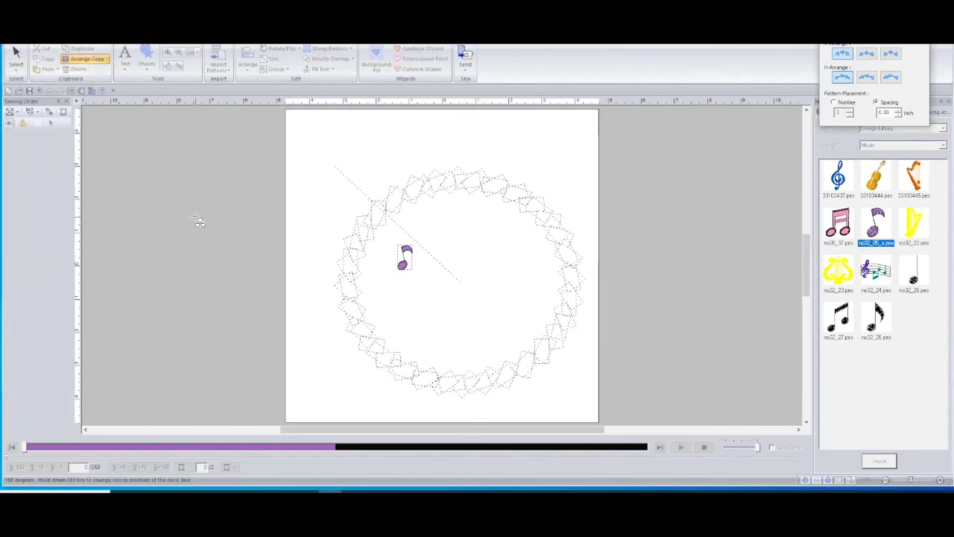
pyautogui.click(17, 55)
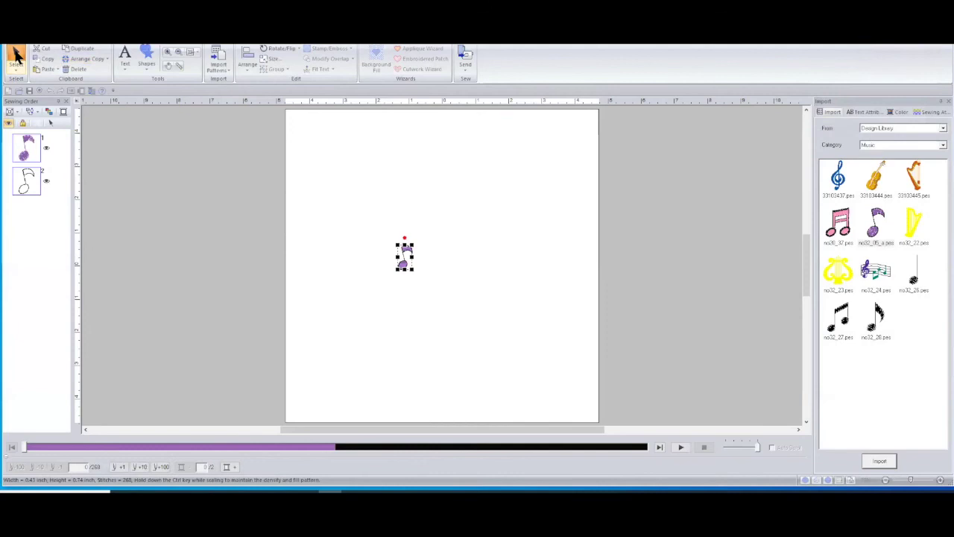
pyautogui.click(88, 58)
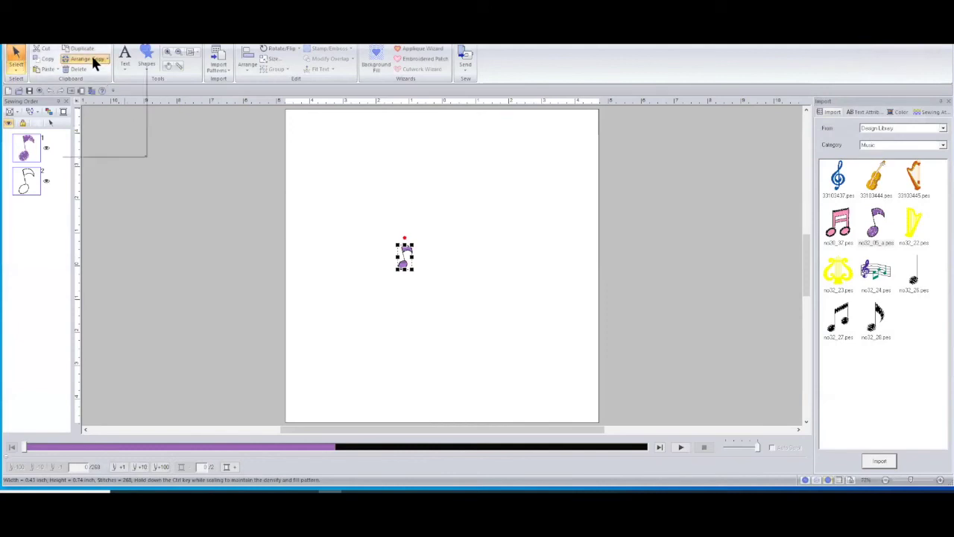
# Matrix-copy the purple note into a 0.20-inch grid covering the page from top-left to bottom-right.
pyautogui.click(99, 120)
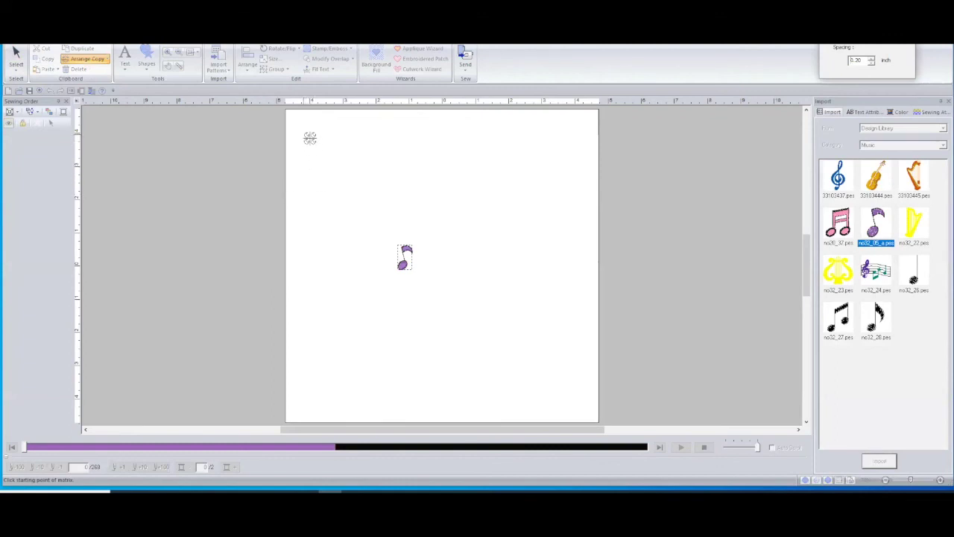
pyautogui.moveTo(287, 112)
pyautogui.mouseDown()
pyautogui.moveTo(487, 291)
pyautogui.moveTo(563, 404)
pyautogui.moveTo(603, 426)
pyautogui.moveTo(610, 413)
pyautogui.mouseUp()
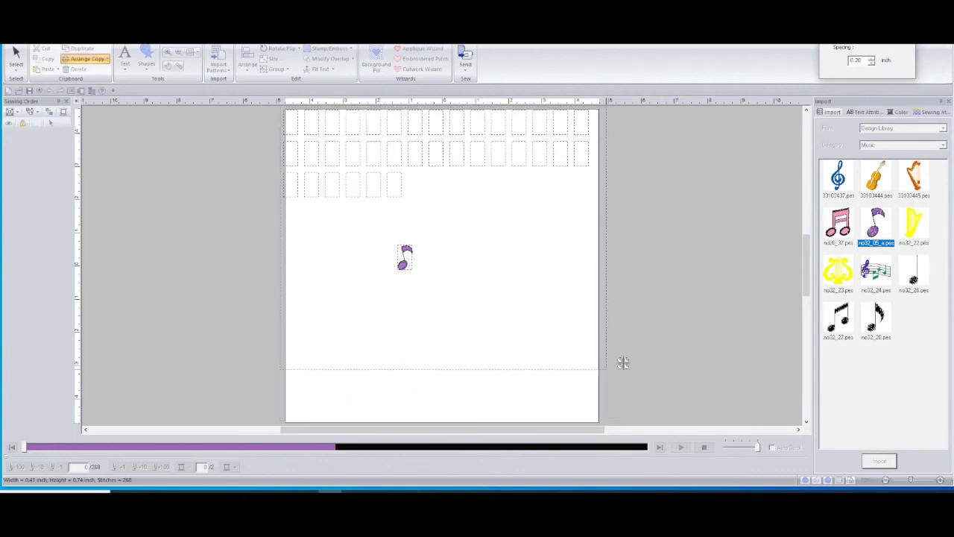
pyautogui.moveTo(623, 363)
pyautogui.mouseDown()
pyautogui.moveTo(597, 420)
pyautogui.moveTo(603, 427)
pyautogui.moveTo(596, 420)
pyautogui.mouseUp()
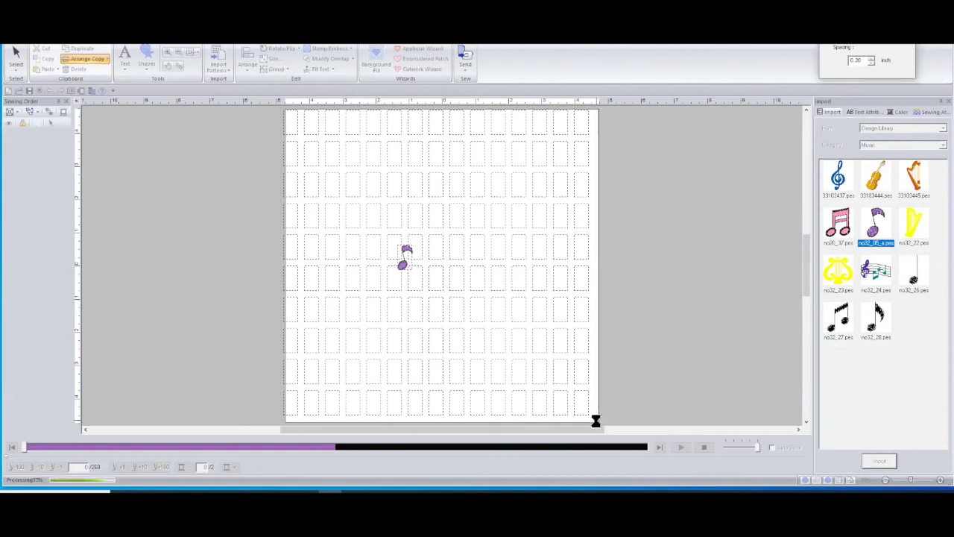